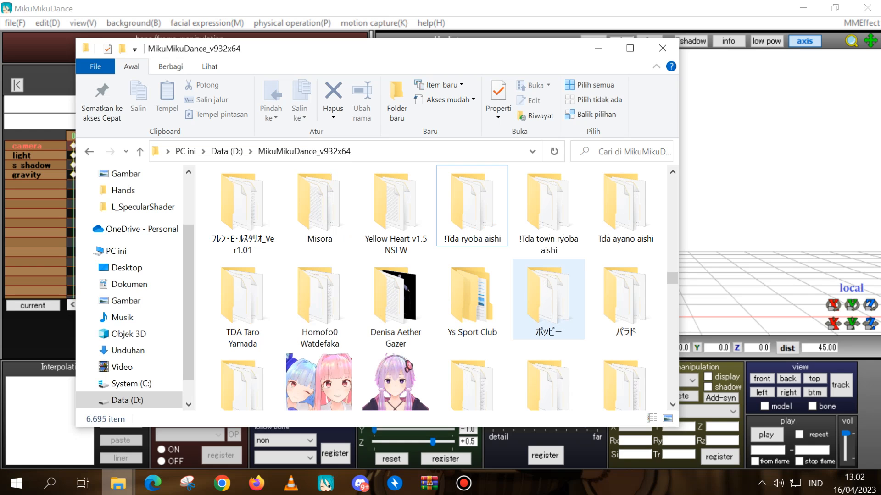
Step: Load the model 愛清フウカ配布版v1.2.pmx from its folder in MikuMikuDance_v932x64 into the scene
scroll(548, 299, up, 2)
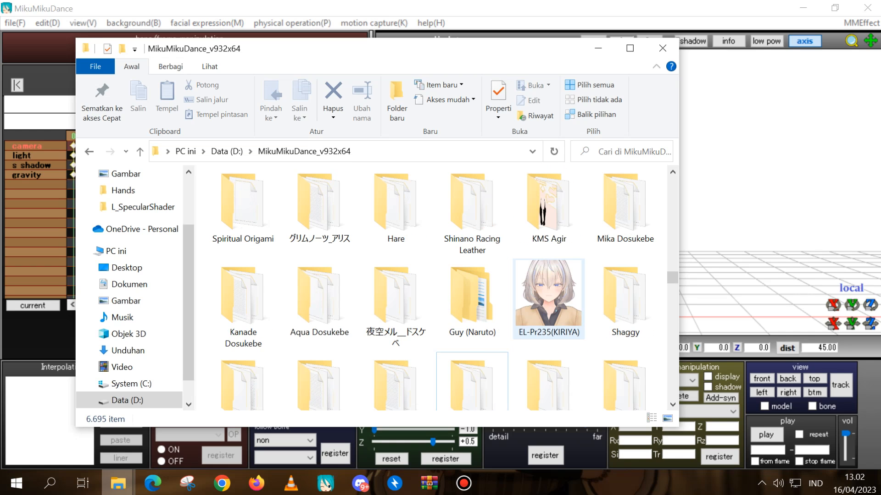
scroll(548, 299, up, 3)
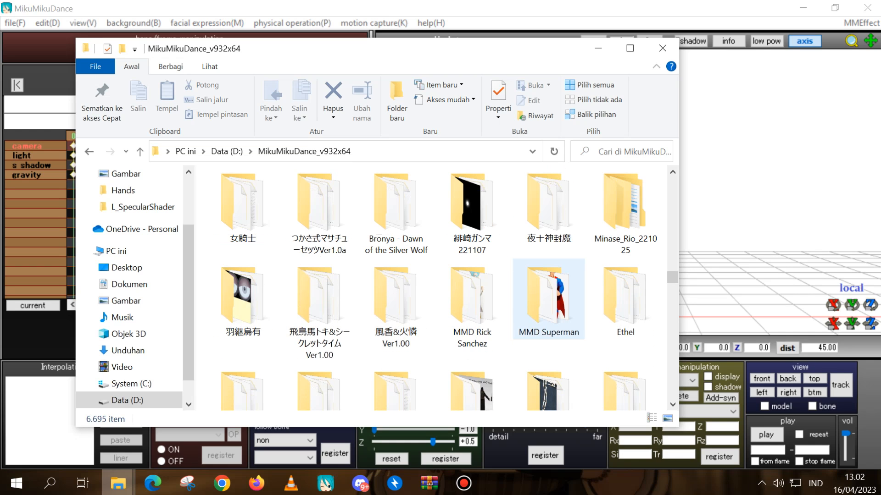
scroll(548, 298, up, 3)
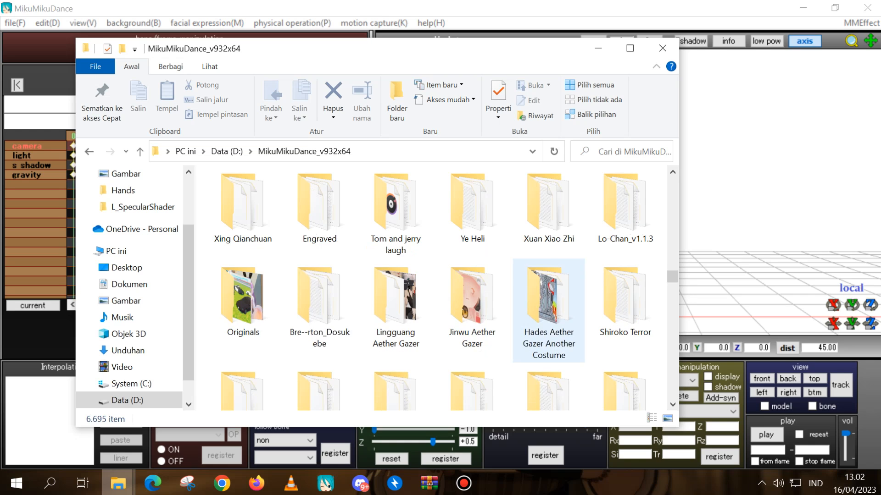
scroll(548, 298, up, 1)
scroll(548, 298, up, 2)
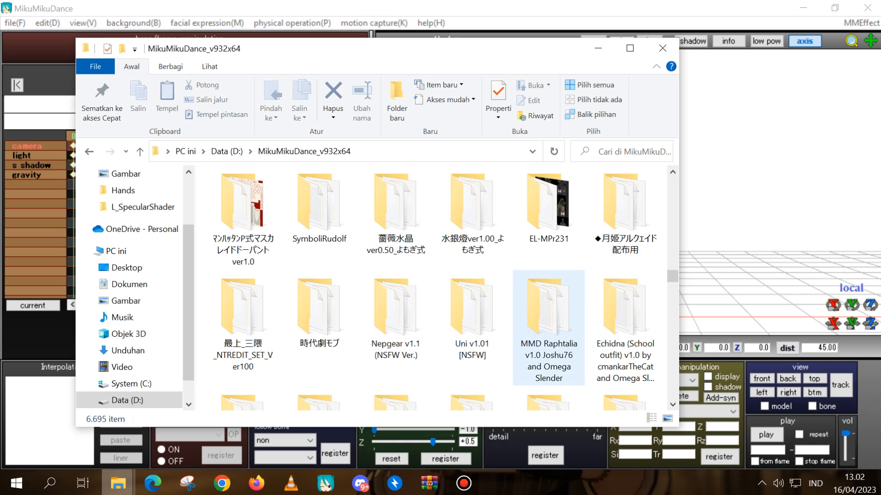
scroll(548, 298, up, 1)
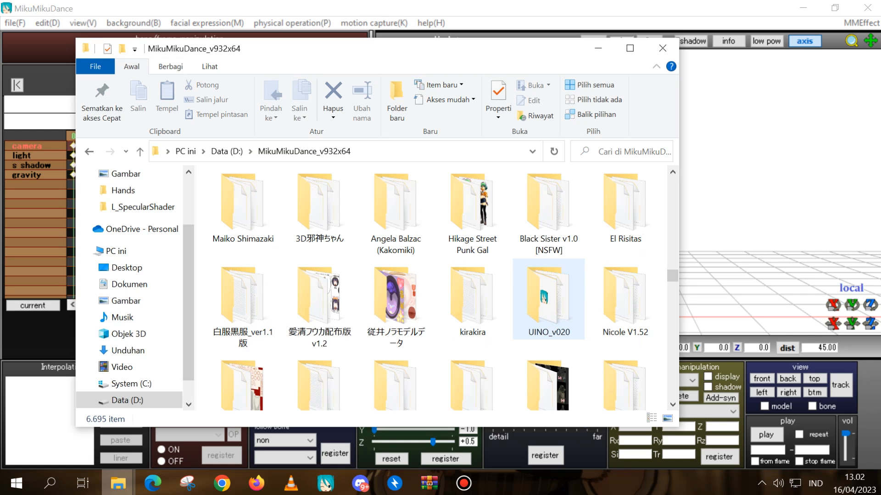
double_click(320, 300)
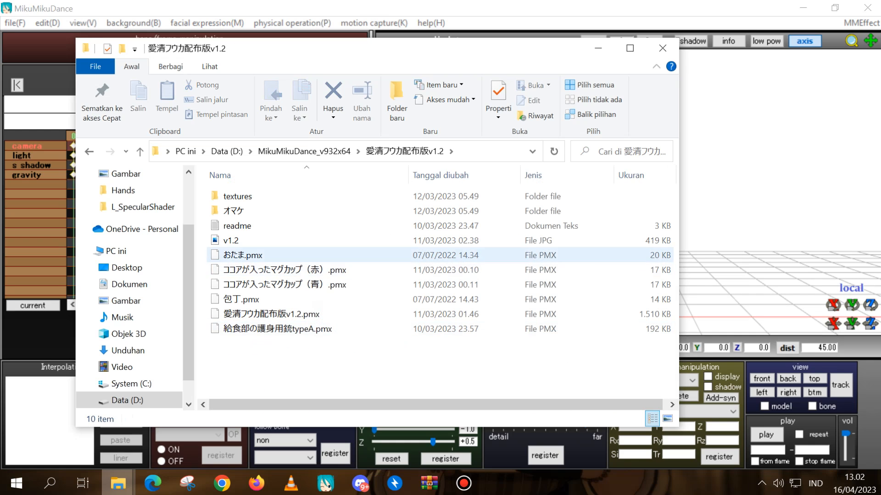
click(294, 314)
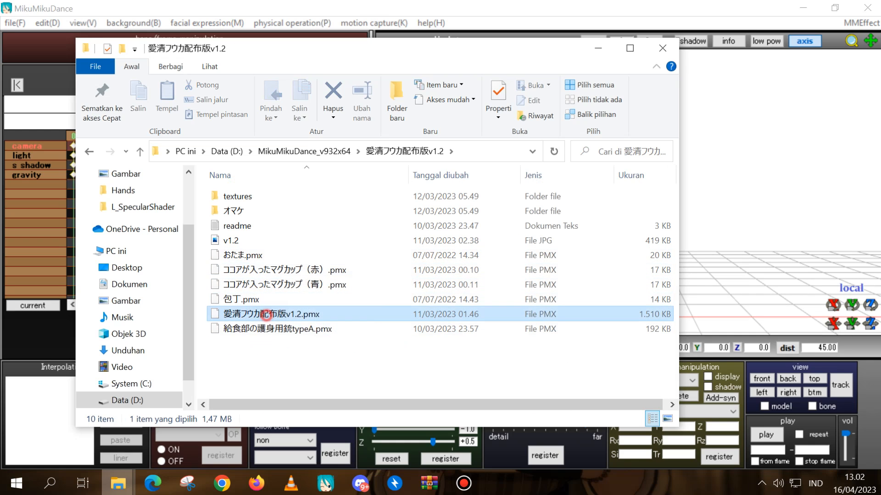
drag(293, 314, 786, 270)
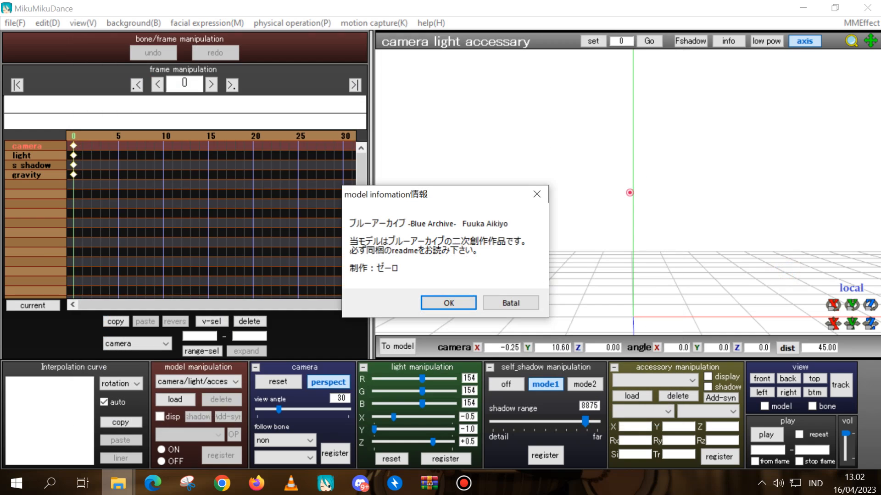
click(433, 307)
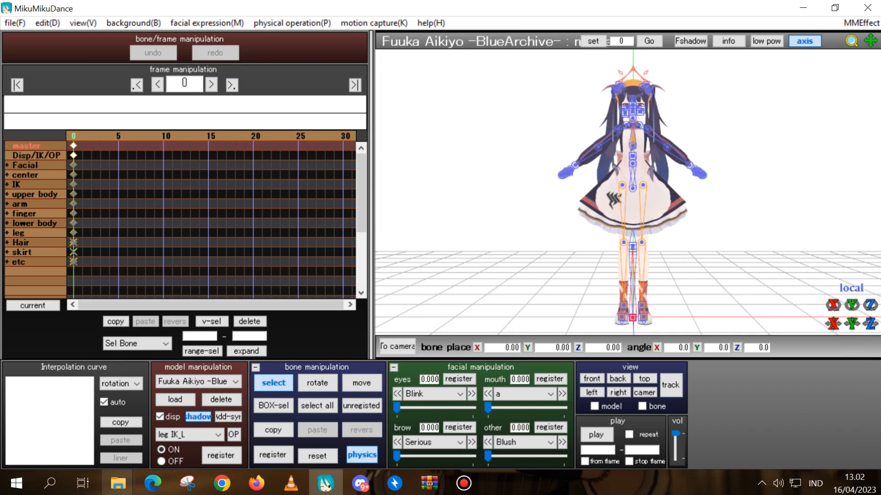
Step: Hide the coordinate axes, bone markers and ground shadow in the viewport
click(804, 41)
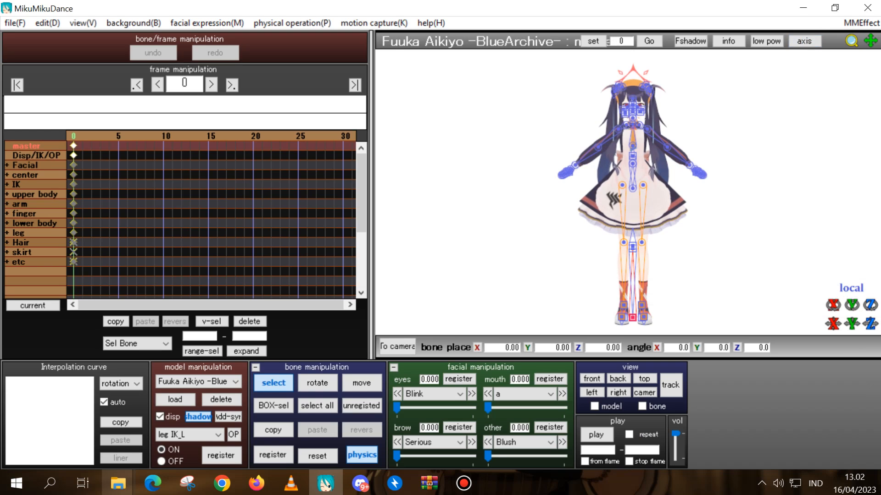
click(292, 383)
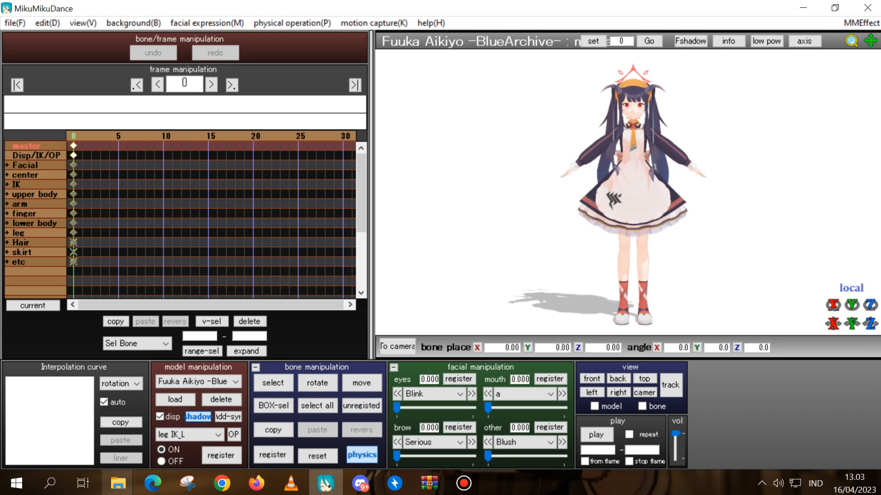
click(134, 23)
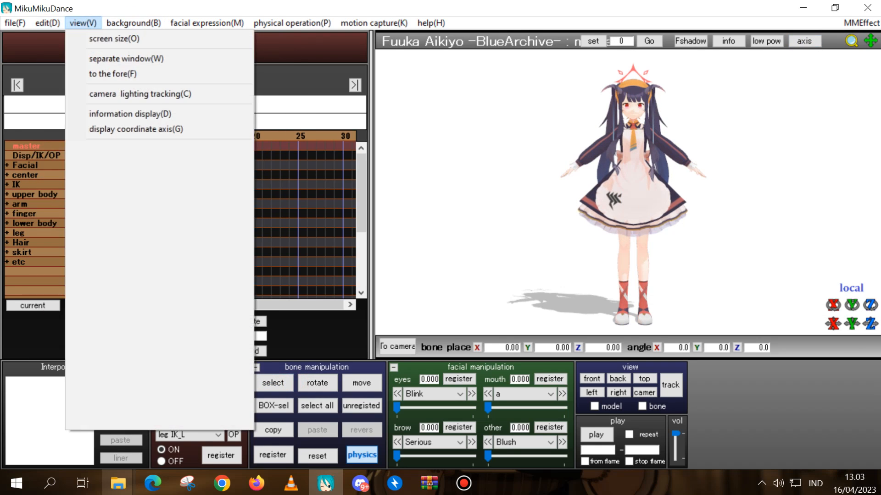
click(160, 143)
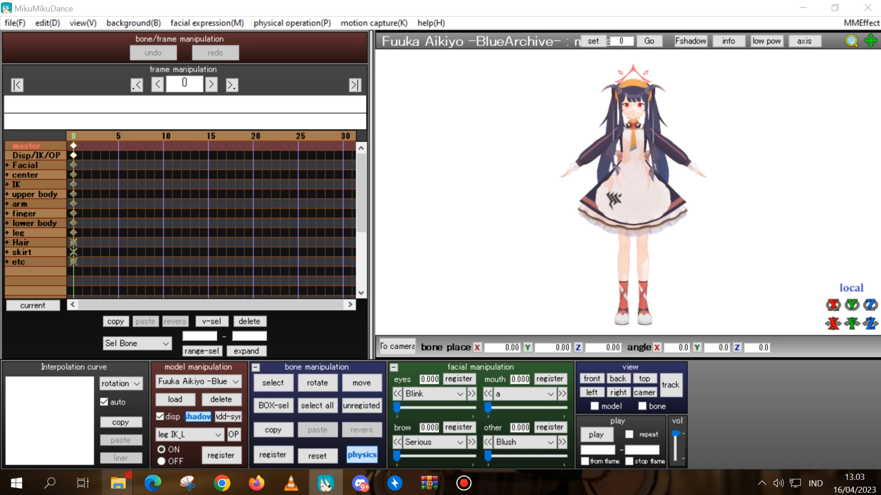
Step: Load ray.x and ray_controller.pmx together from the ray-mmd-master folder into the scene
mouse_move(119, 483)
click(195, 422)
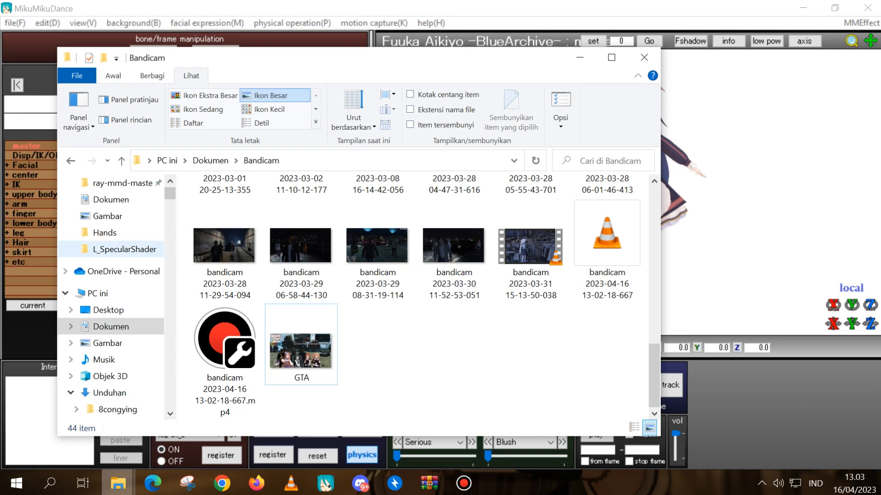
scroll(110, 275, up, 1)
click(120, 227)
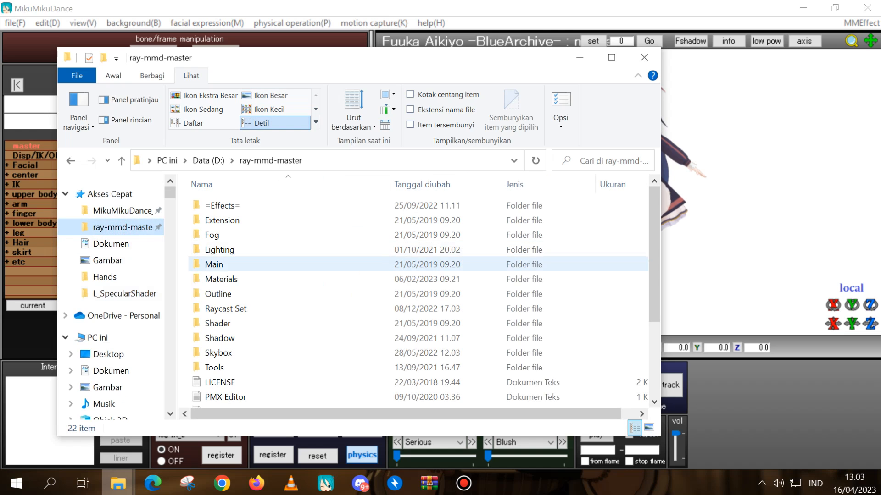
scroll(321, 342, down, 3)
click(213, 327)
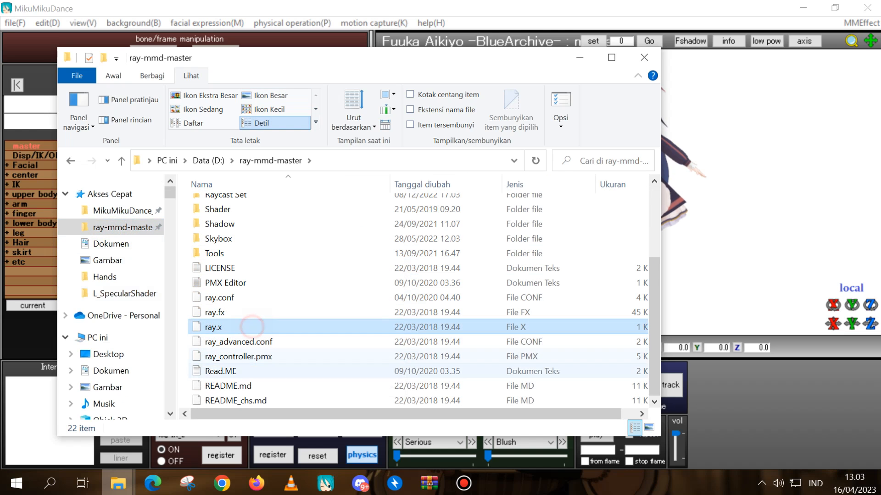
ctrl+click(258, 356)
drag(242, 328, 734, 294)
click(791, 276)
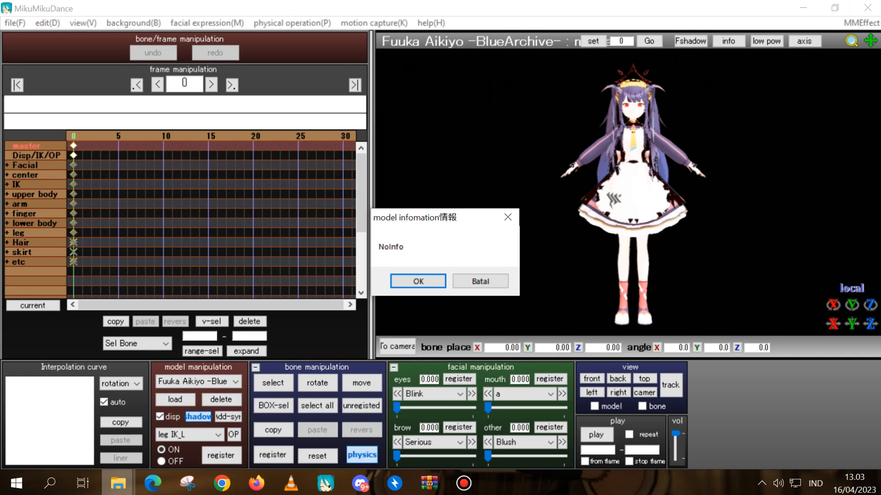
click(420, 281)
Step: Load the Time of day.pmx skybox from the Skybox\Time of day folder of ray-mmd-master
click(118, 484)
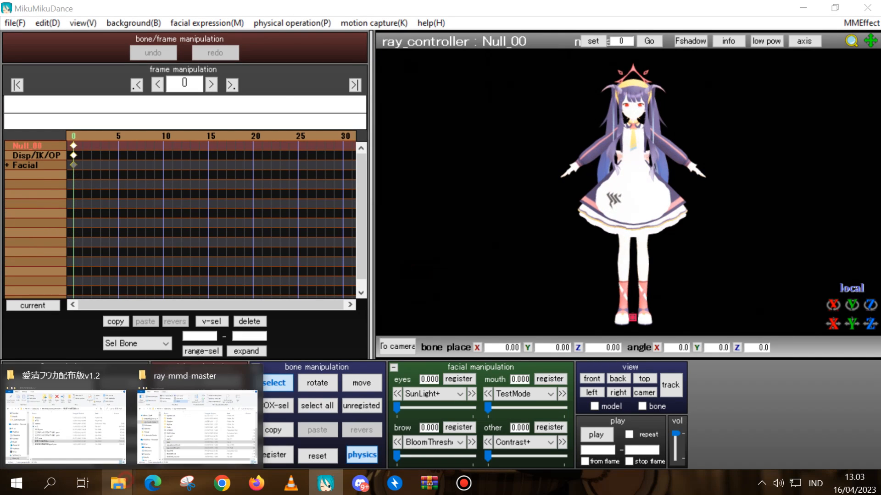
click(197, 404)
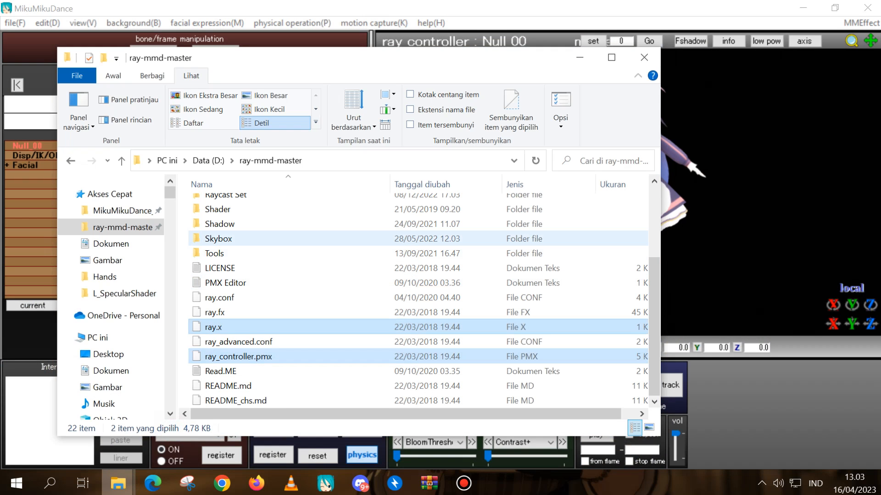
double_click(218, 238)
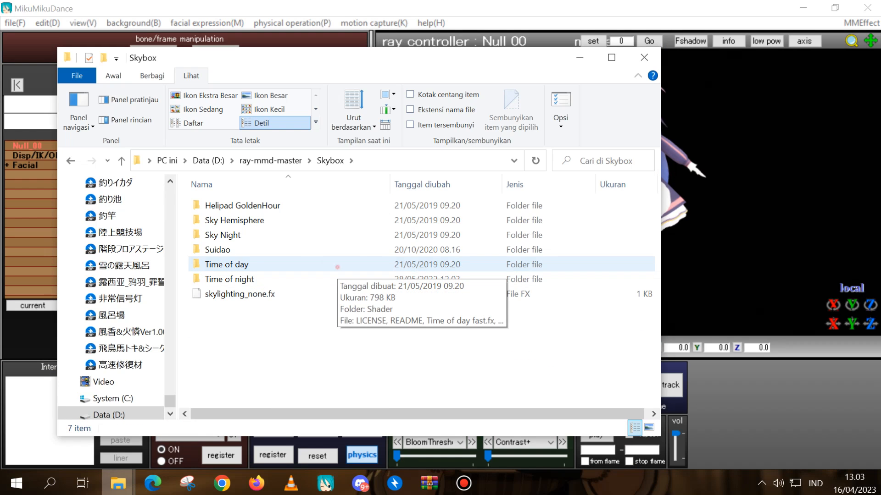
double_click(337, 267)
click(245, 309)
double_click(244, 309)
click(414, 277)
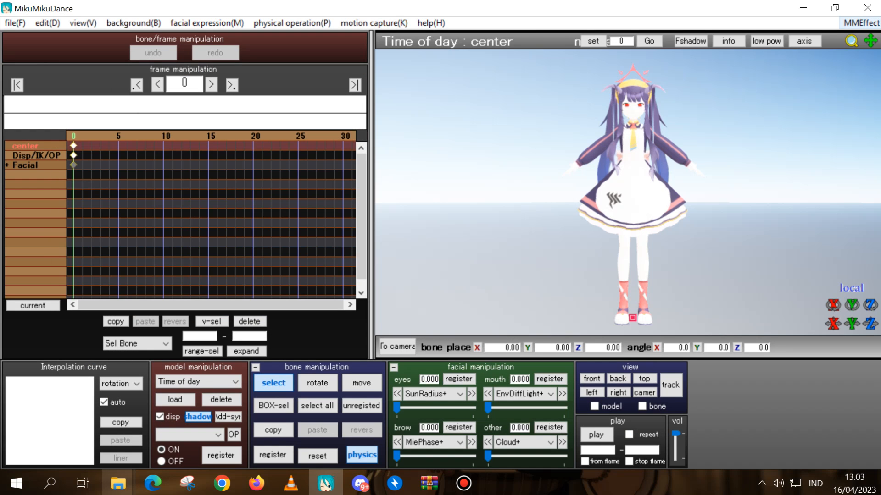
Step: In the effect mapping's FogMap, assign the Time of fog effect with godray and cloud caster to Time of day.pmx
click(861, 22)
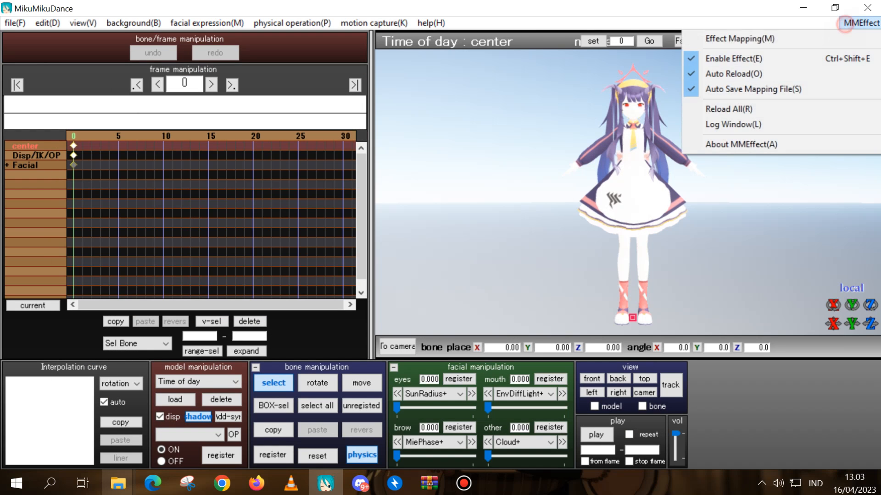
click(844, 38)
click(60, 81)
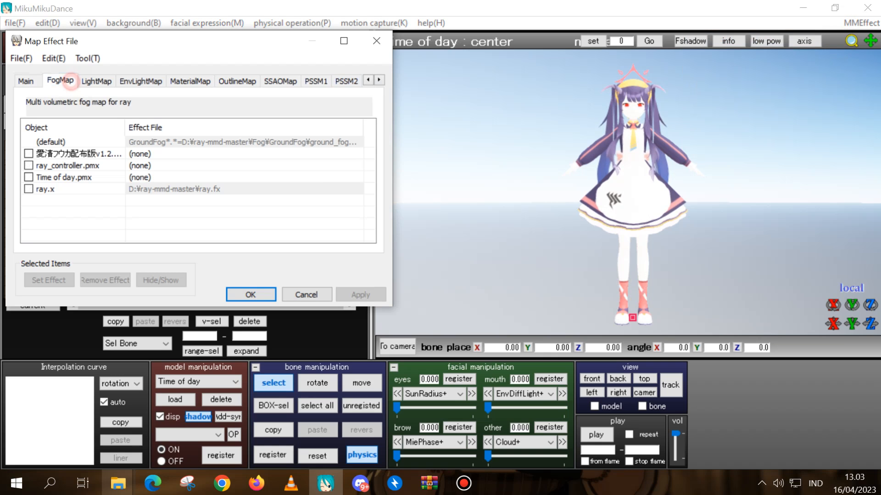
double_click(110, 177)
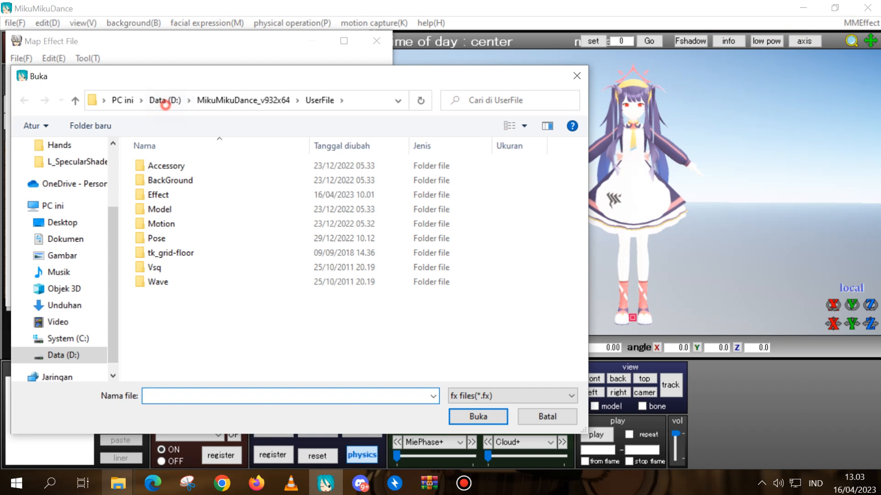
click(164, 100)
scroll(389, 321, down, 4)
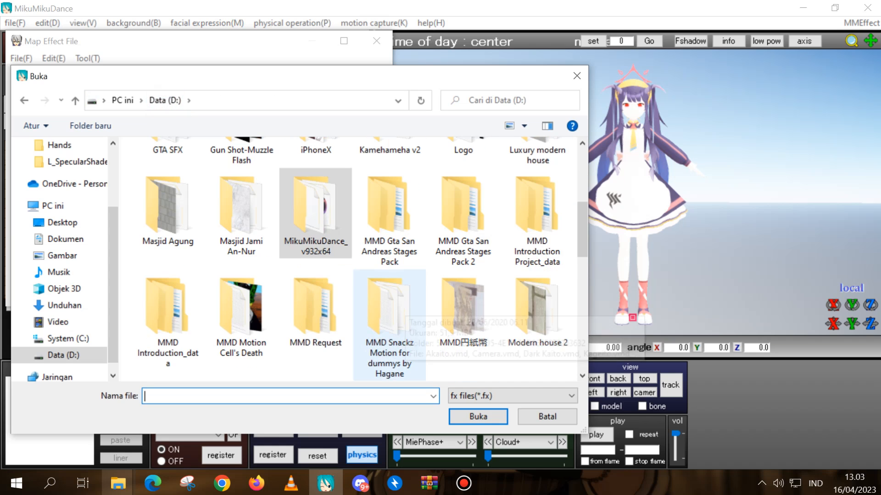
scroll(389, 321, down, 2)
double_click(388, 317)
click(195, 309)
double_click(196, 309)
double_click(196, 225)
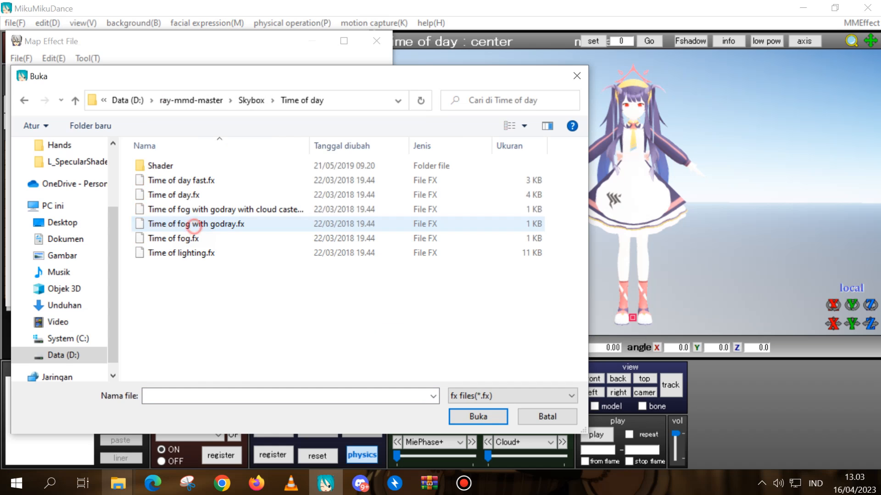
click(217, 207)
double_click(216, 207)
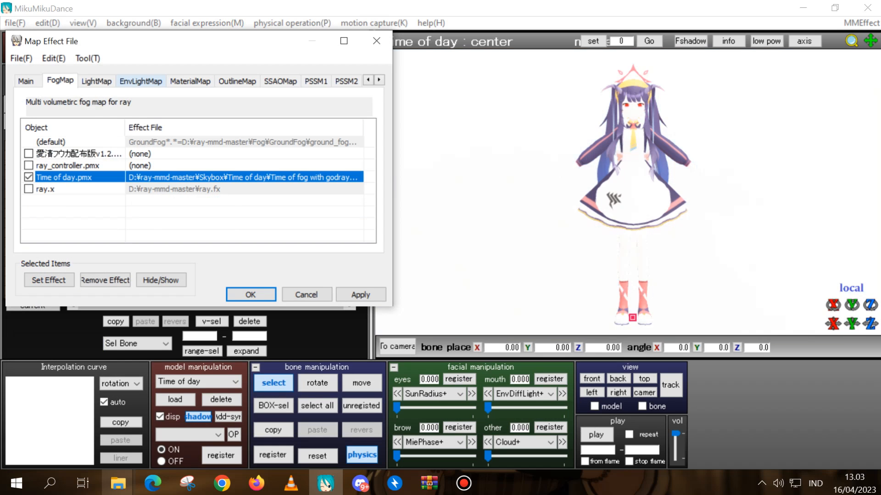
Step: Assign Time of lighting.fx to Time of day.pmx in the EnvLightMap
click(122, 84)
double_click(193, 178)
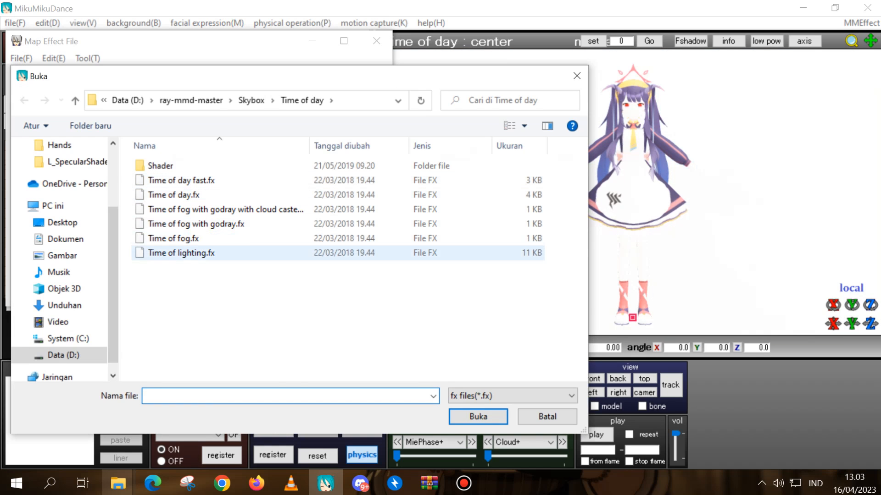
double_click(247, 253)
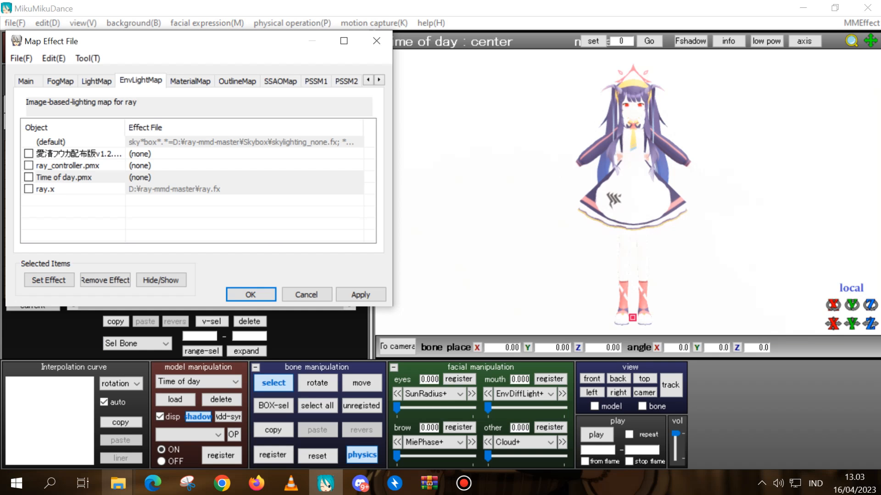
Step: Assign material_skybox.fx from the Materials folder to Time of day.pmx in the MaterialMap
click(190, 81)
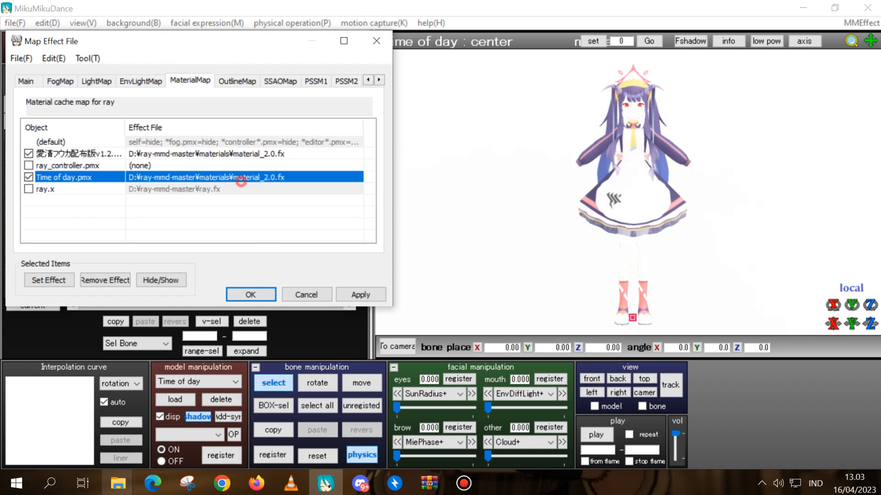
double_click(240, 181)
scroll(266, 321, down, 1)
click(267, 374)
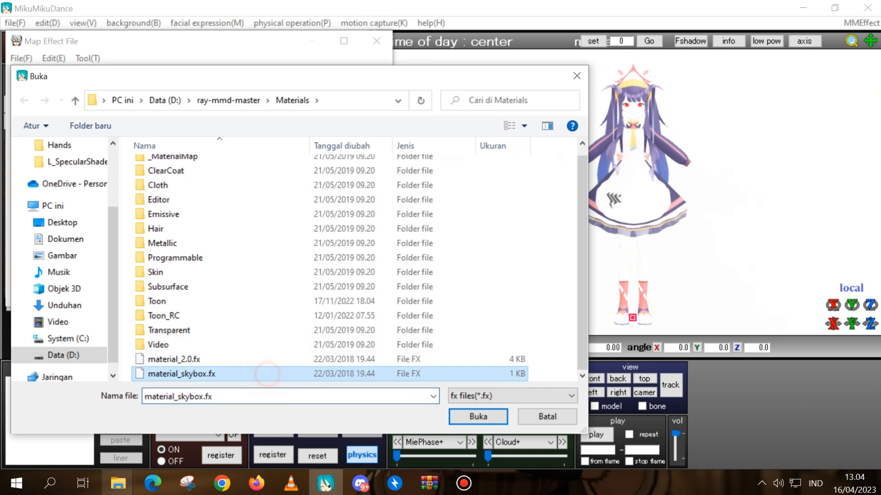
double_click(267, 374)
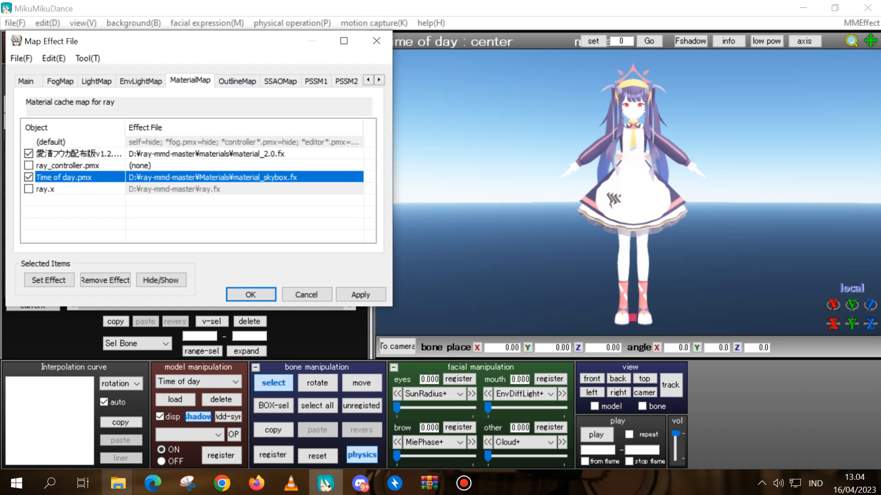
Step: Assign main.fx from ray-mmd-master's Main folder to the 愛清フウカ配布版v1.2 model in the Main render target
click(25, 80)
click(88, 153)
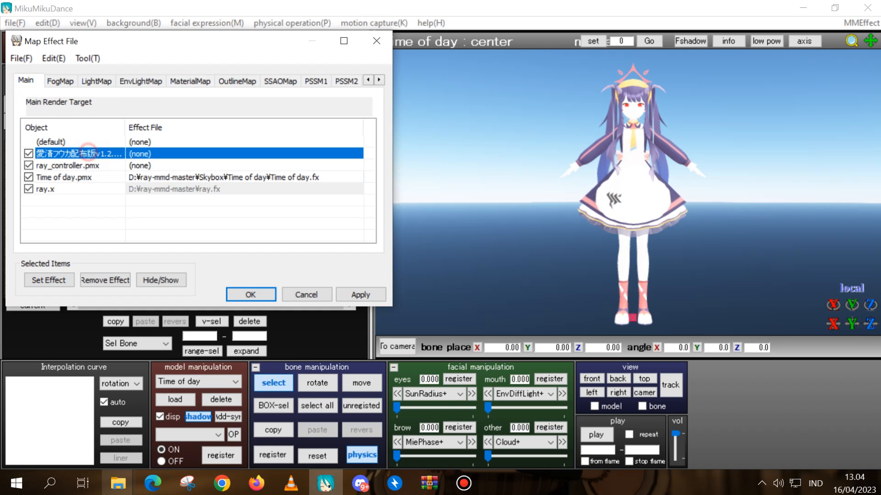
click(48, 280)
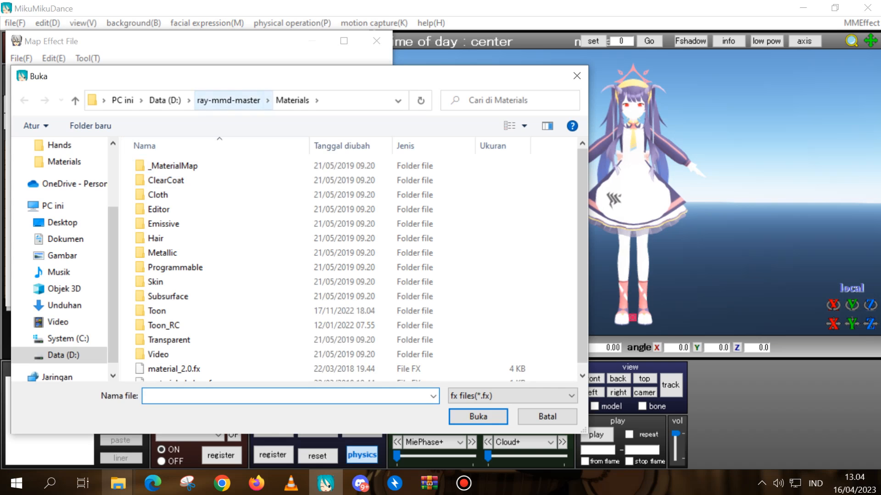
click(203, 100)
double_click(157, 223)
double_click(161, 166)
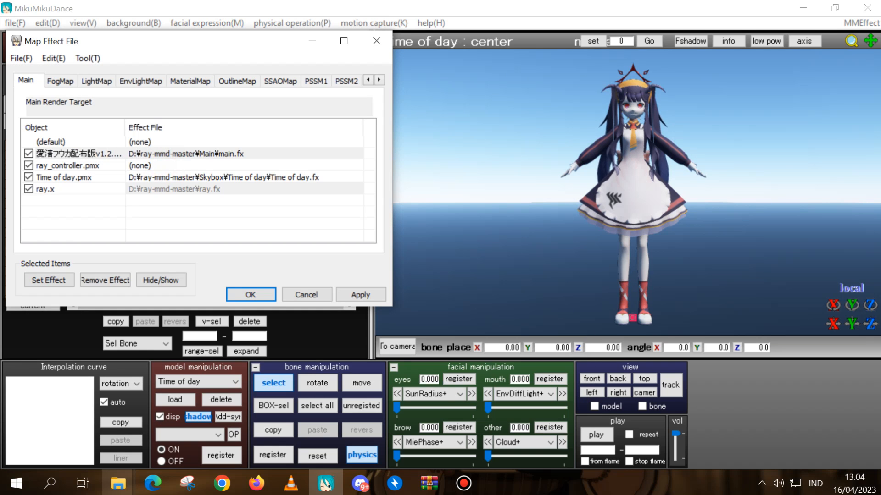
Step: In the MaterialMap, assign Toon.fx from the Materials\Toon folder to the 愛清フウカ配布版v1.2 model and accept the effect mapping
click(190, 81)
double_click(239, 153)
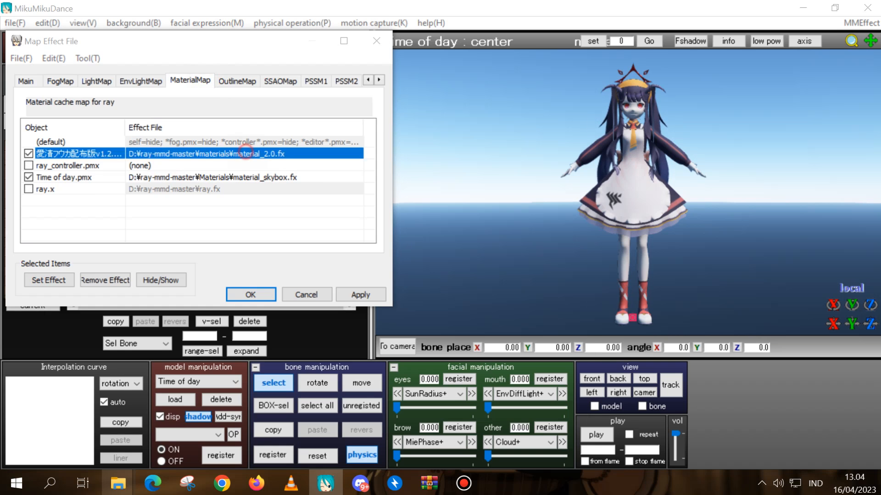
double_click(199, 311)
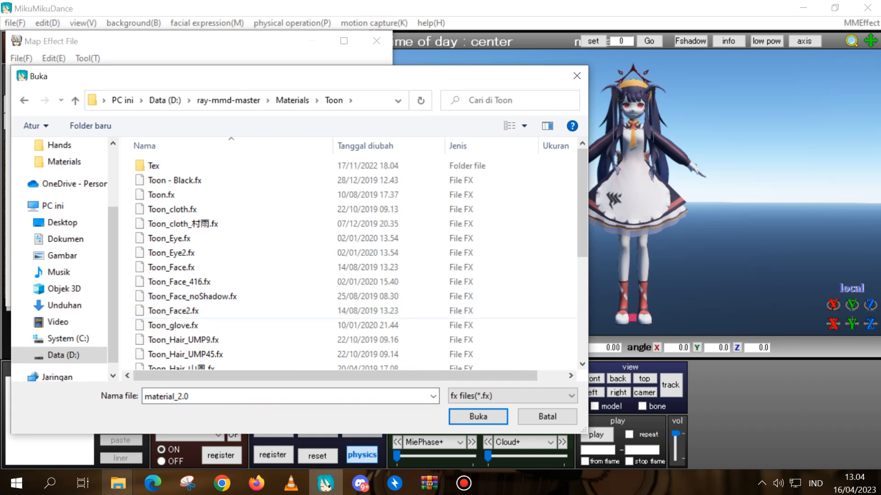
scroll(202, 294, down, 3)
scroll(202, 289, up, 3)
double_click(193, 194)
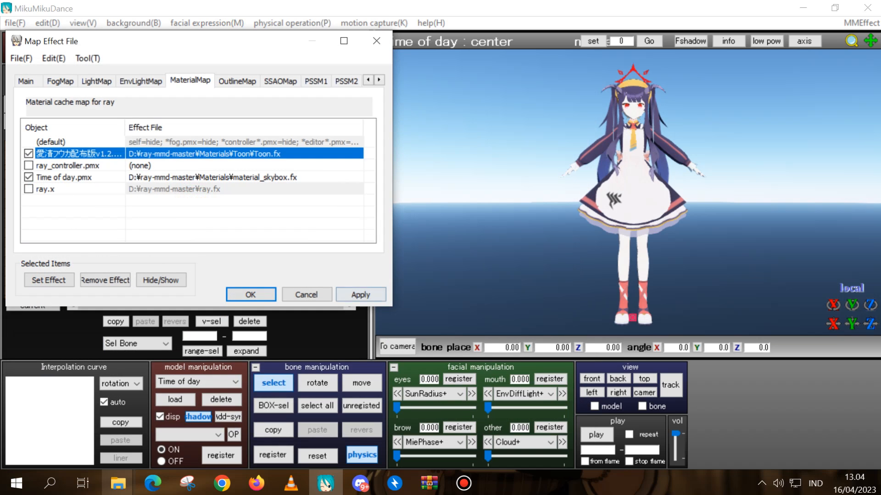
click(361, 295)
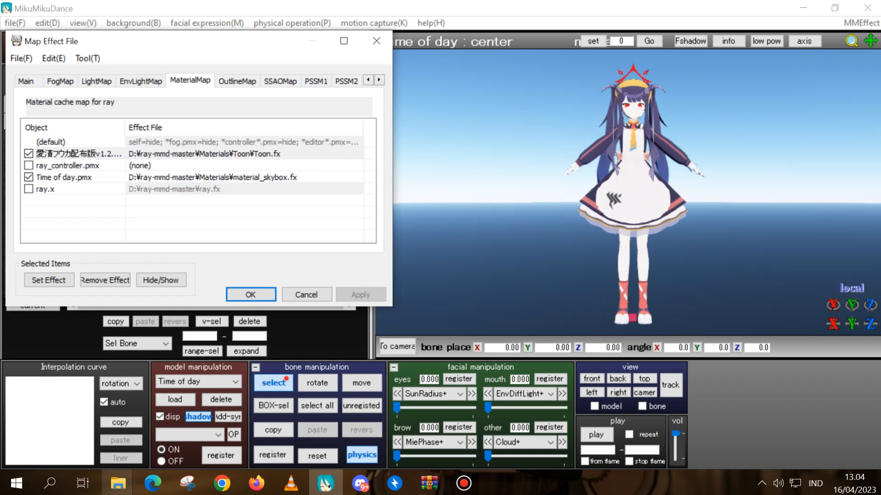
scroll(629, 183, up, 9)
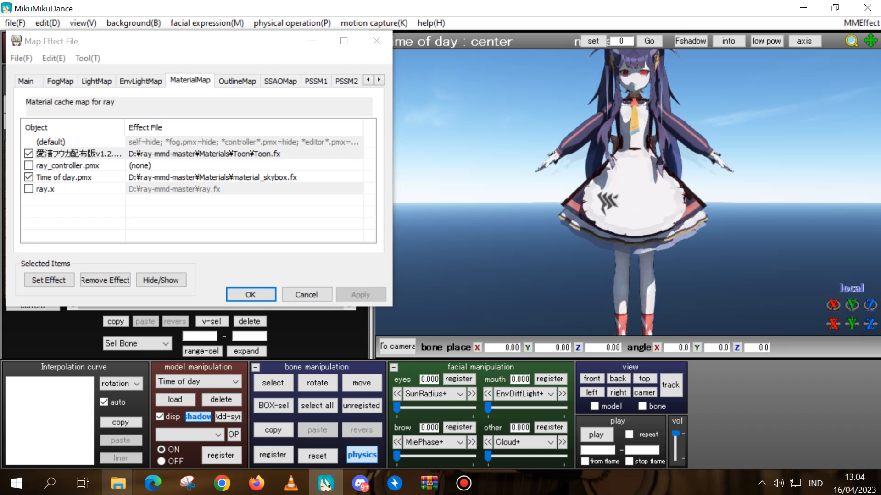
middle_drag(629, 170, 610, 317)
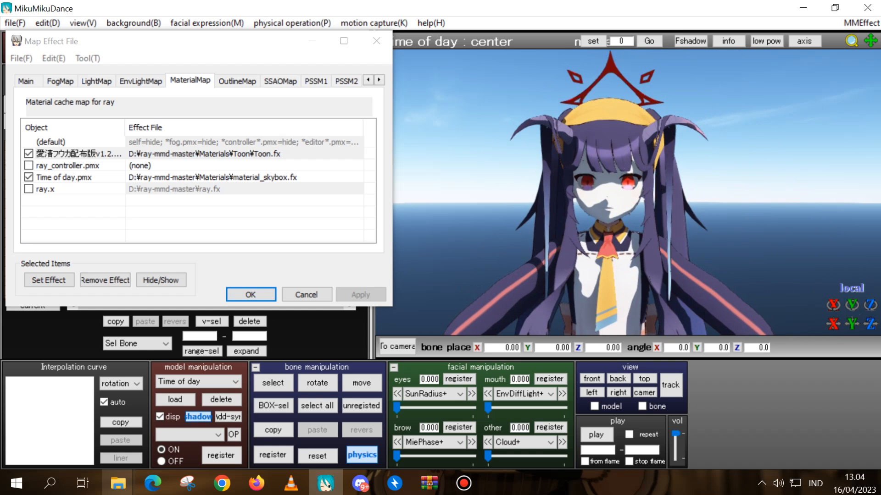
click(250, 295)
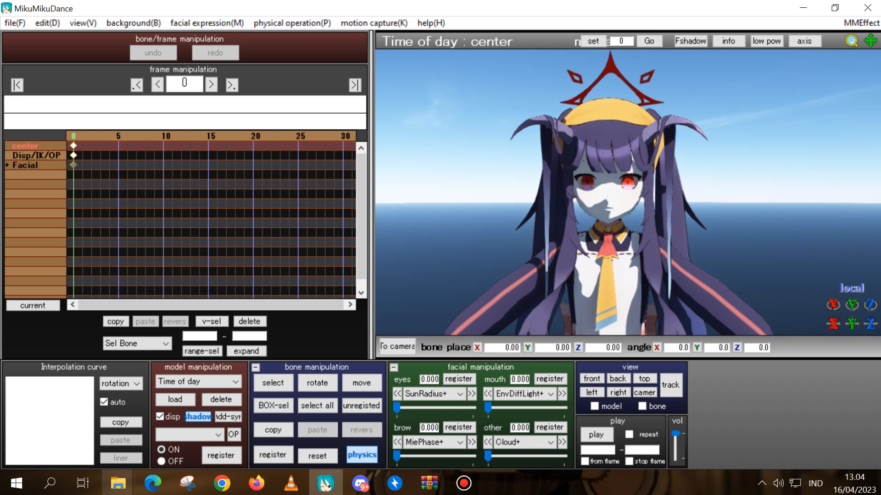
Step: Try a different scene light colour with green at 205 and red at 255
click(403, 341)
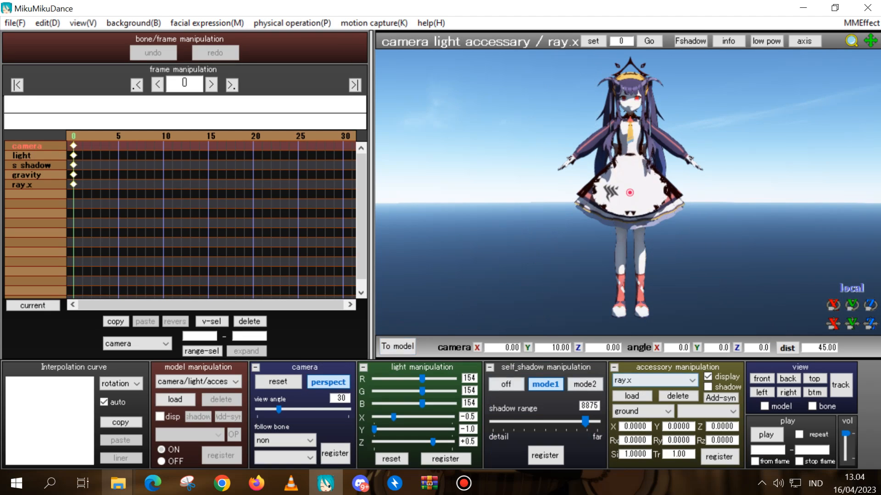
click(436, 391)
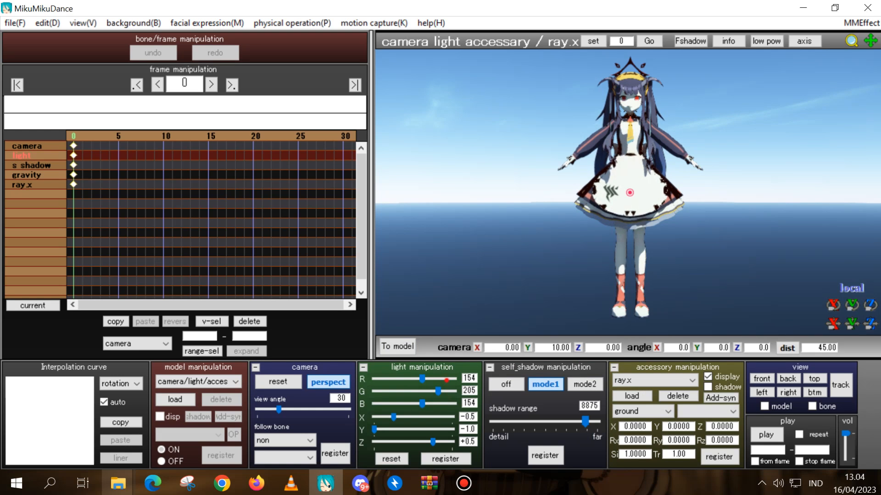
Step: Switch to File Explorer and open the Raycast Set folder inside ray-mmd-master
click(118, 483)
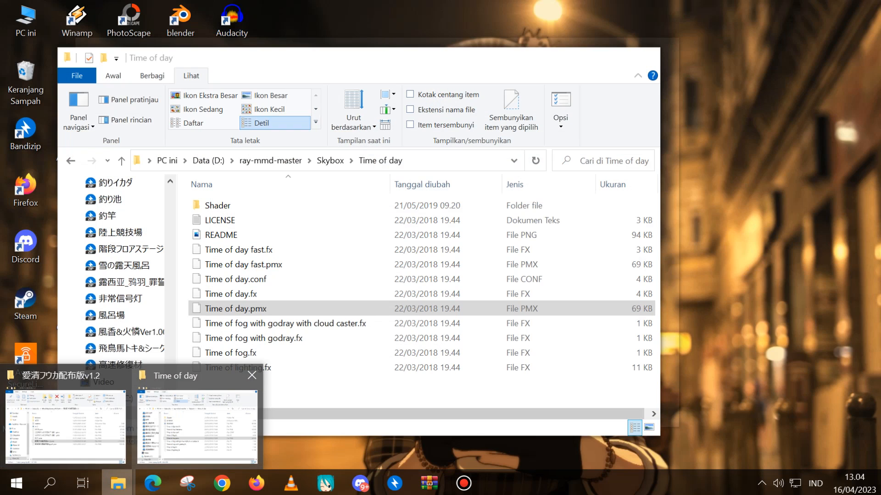
click(190, 434)
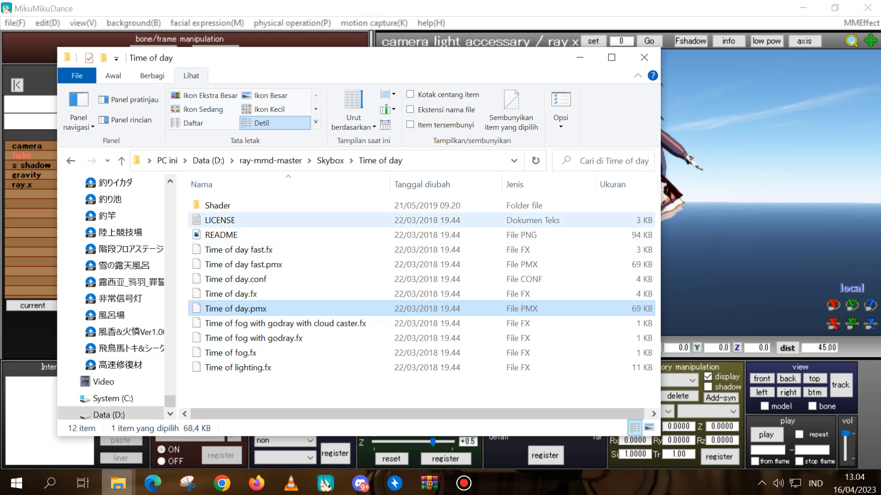
click(271, 160)
double_click(259, 206)
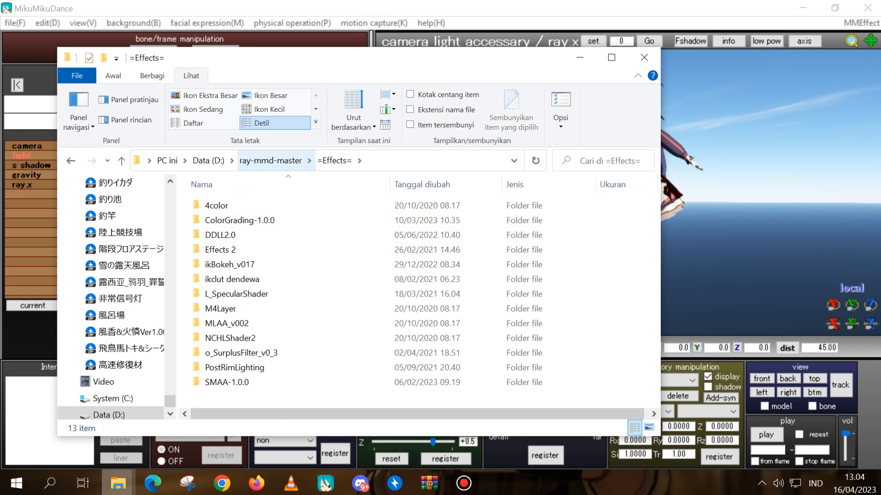
click(270, 161)
double_click(291, 309)
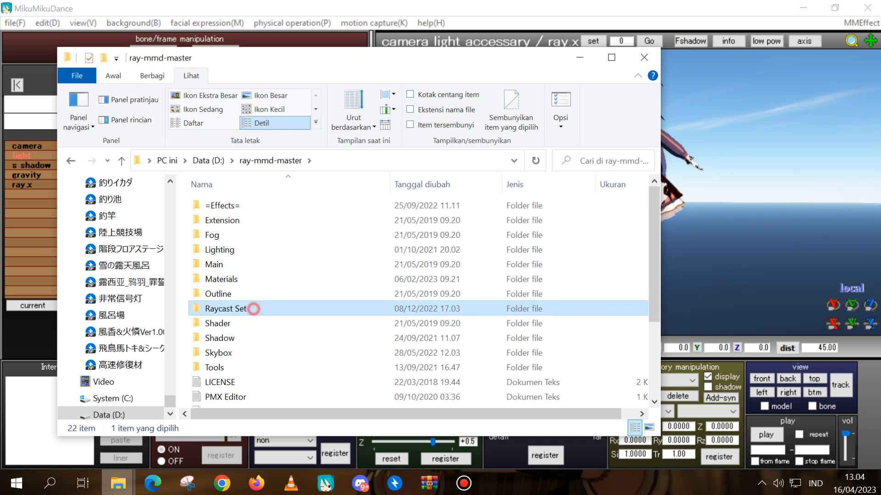
Step: Make Time of day the active model and load Time Of Day Genshin Impact.vmd onto it
click(743, 308)
click(214, 383)
click(179, 418)
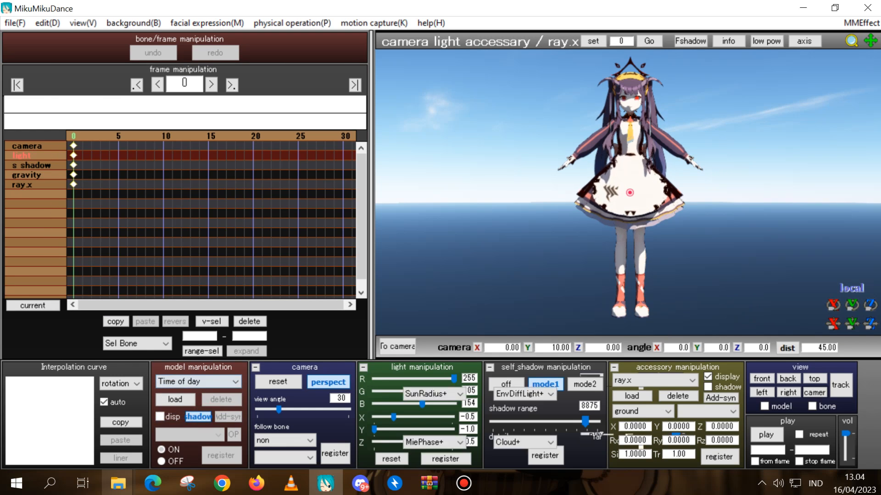
click(170, 442)
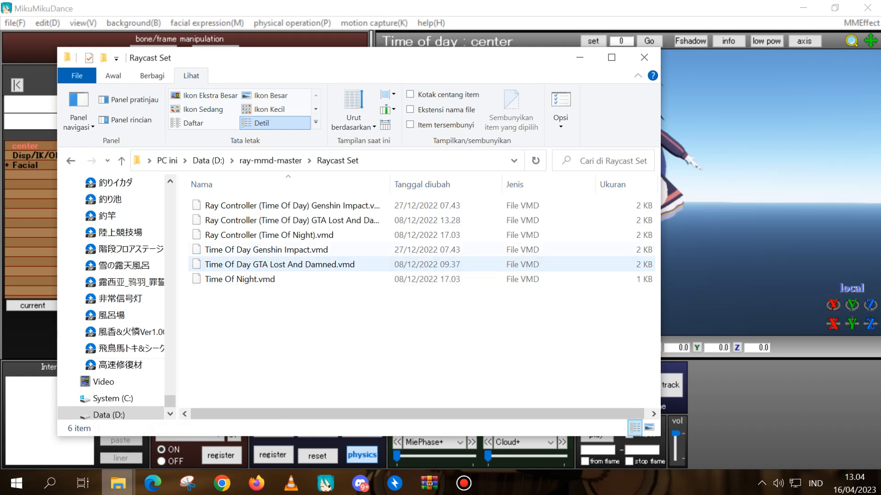
click(275, 252)
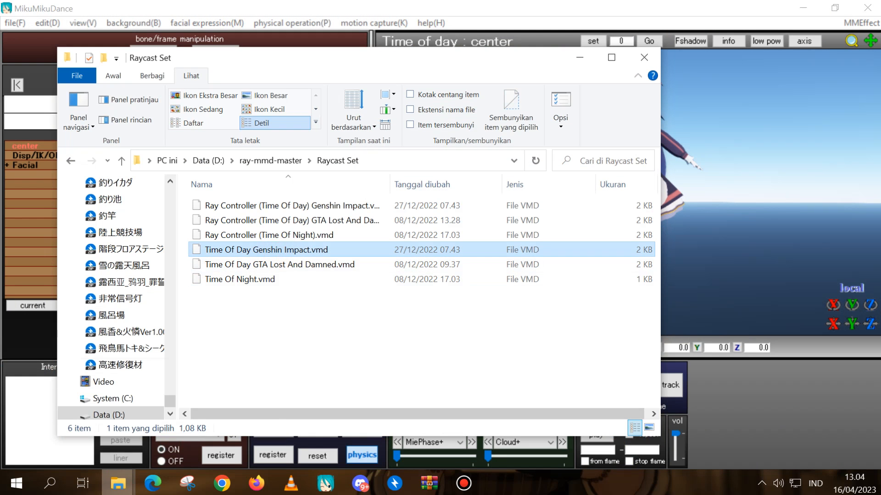
drag(276, 252, 733, 229)
Step: Make ray_controller the active model and load the Ray Controller (Time Of Day) Genshin Impact motion file onto it
click(207, 382)
click(208, 409)
click(118, 483)
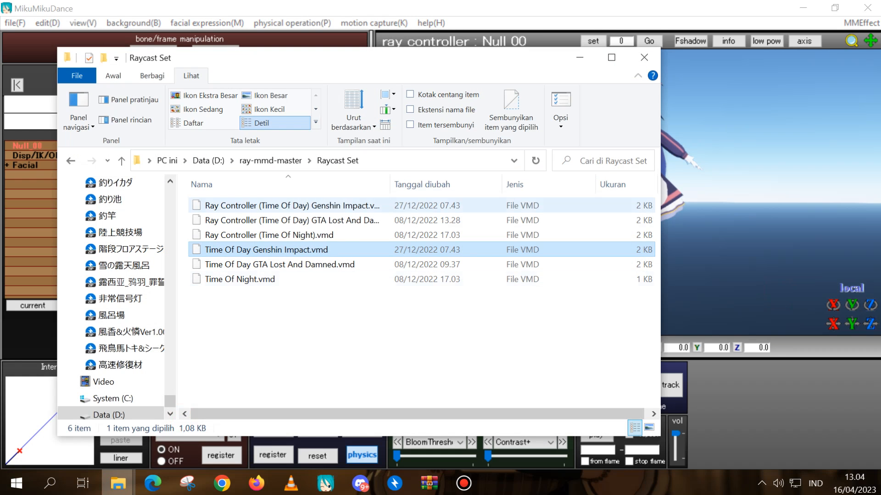
click(241, 206)
drag(275, 206, 734, 230)
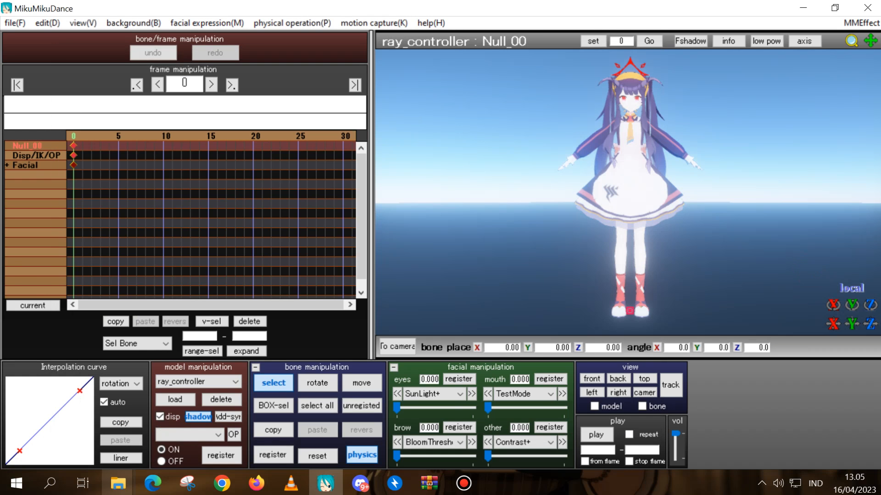
Step: Load ColorGrading.x and ColorGradingControllerPlus.pmx from ray-mmd-master's =Effects=\ColorGrading-1.0.0 folder into the scene
click(397, 345)
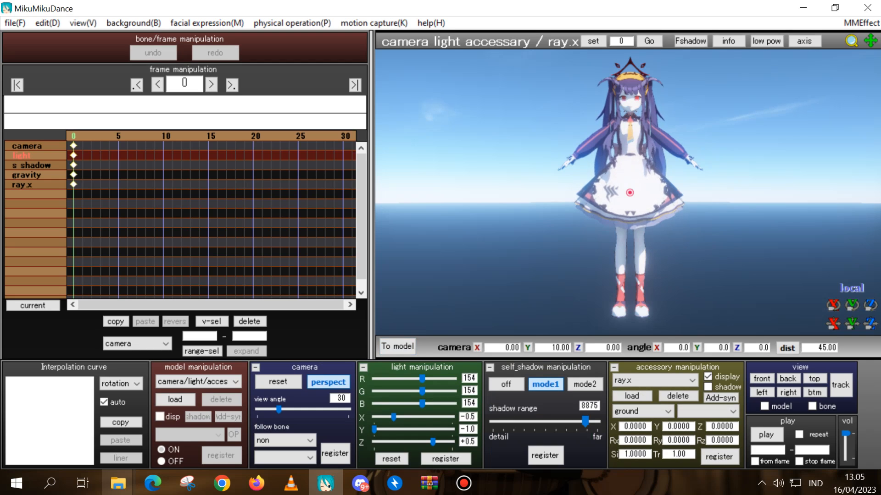
click(118, 483)
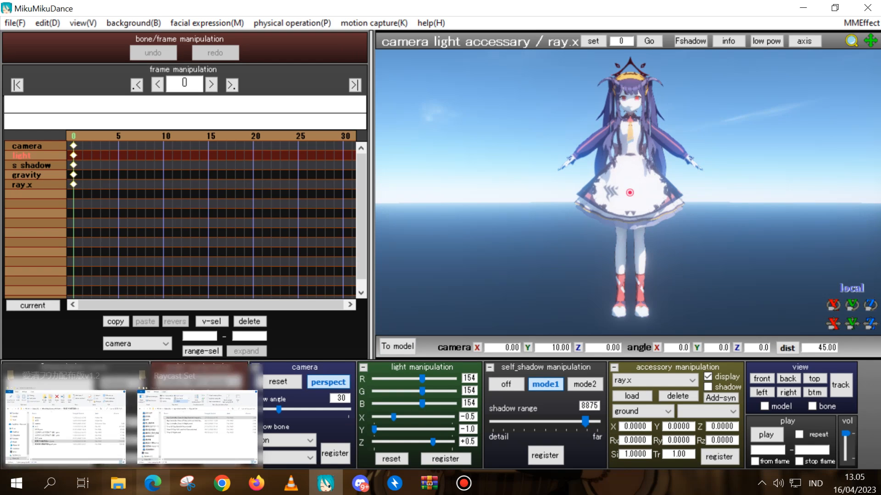
click(199, 429)
click(270, 160)
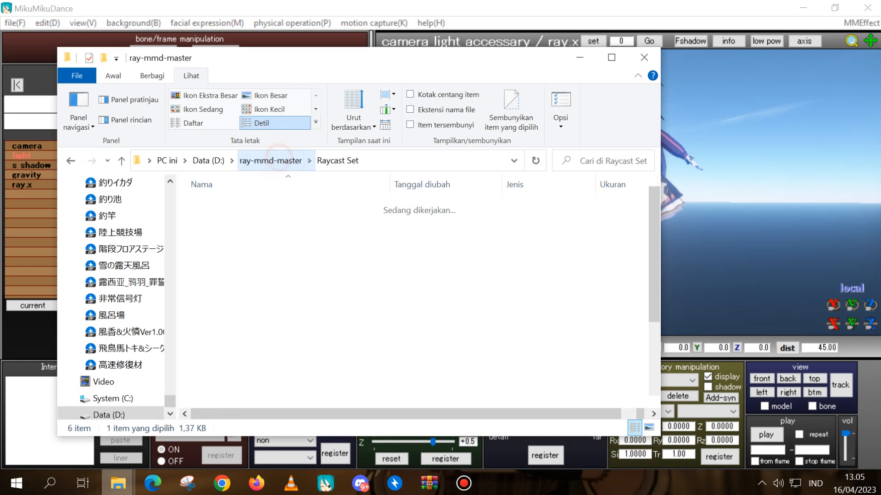
double_click(250, 205)
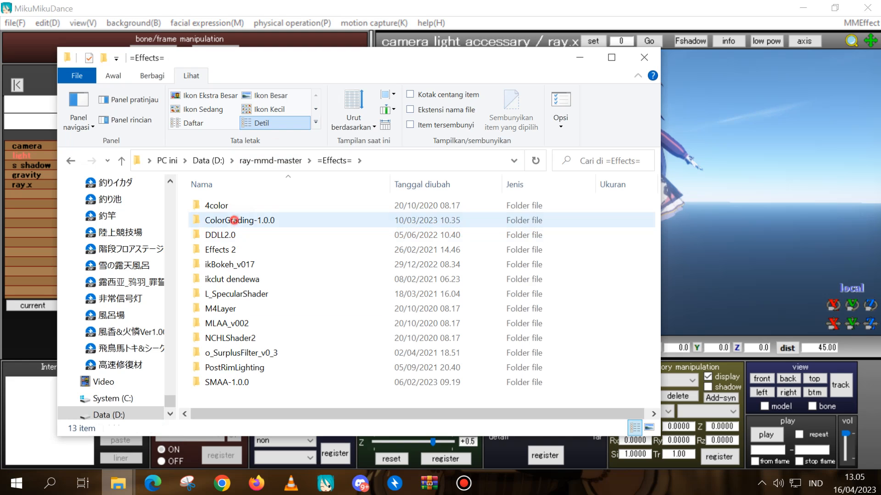
double_click(220, 221)
click(222, 235)
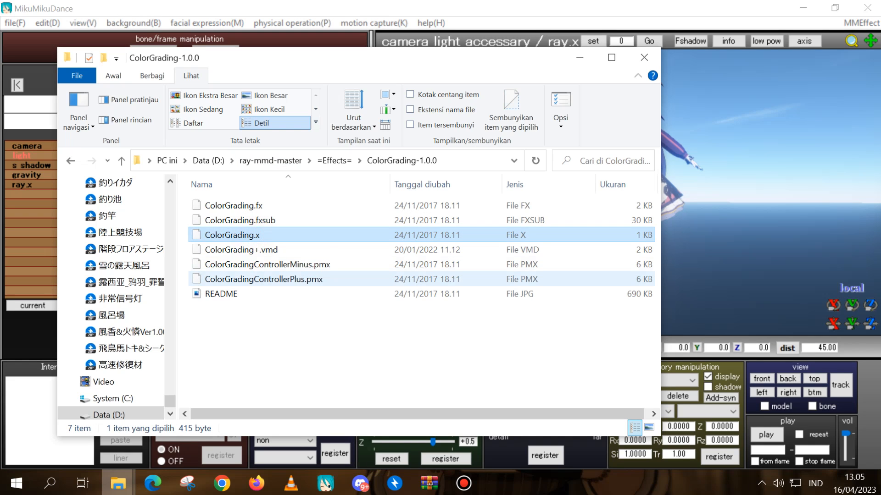
ctrl+click(264, 279)
drag(269, 235, 706, 255)
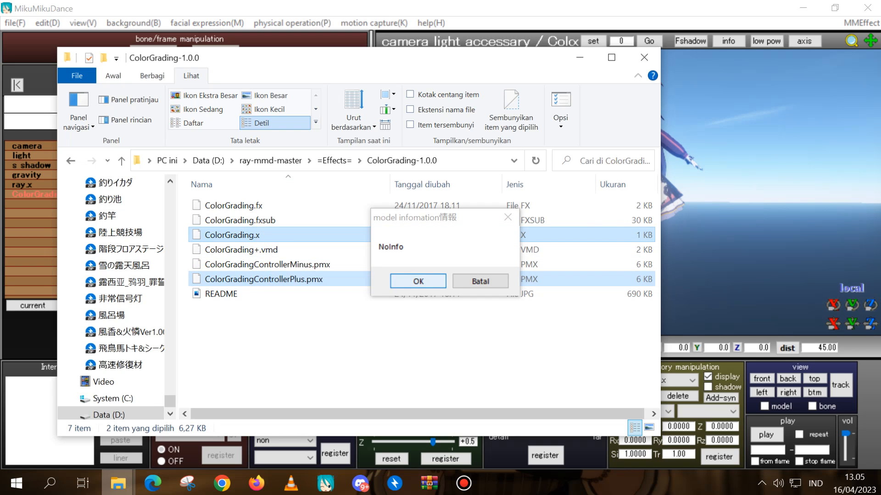
click(413, 284)
Step: Load ColorGrading+.vmd from the ColorGrading-1.0.0 folder onto the ColorGrading+ controller model
click(118, 483)
click(181, 425)
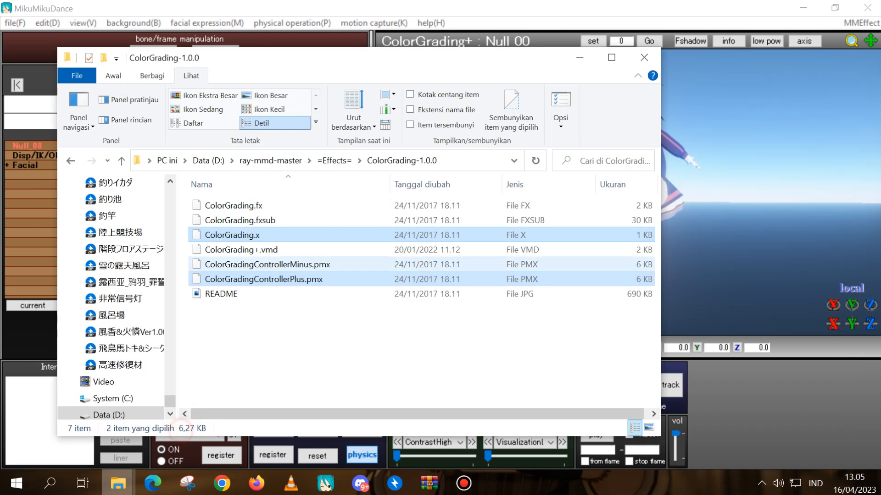
click(693, 271)
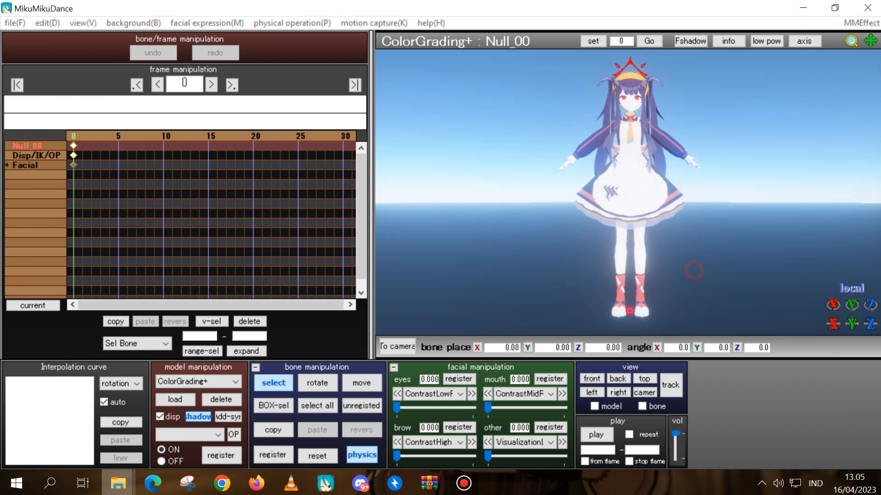
mouse_move(118, 483)
click(193, 418)
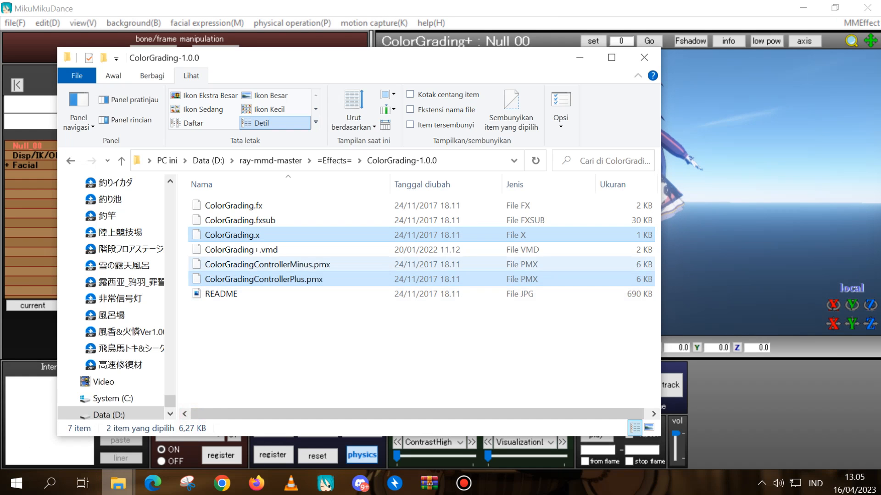
click(246, 251)
drag(247, 251, 694, 271)
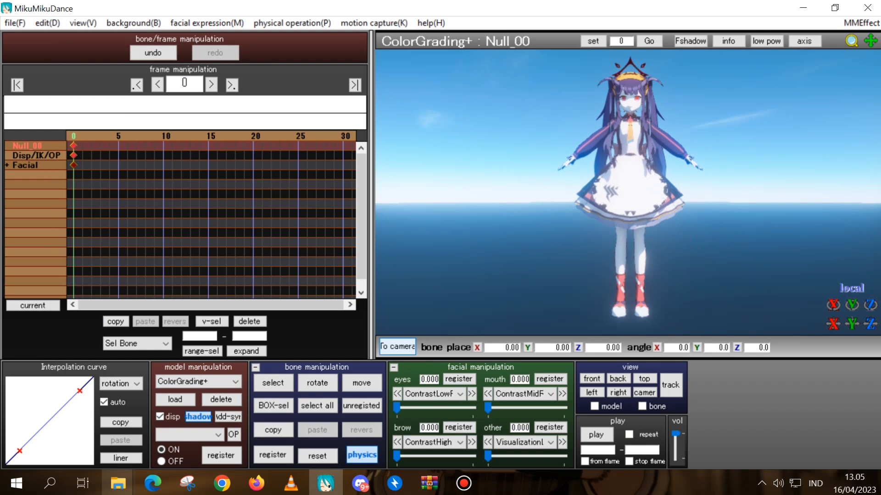
Step: In camera mode, load SMAA.x from the =Effects=\SMAA-1.0.0 folder into the scene
click(397, 346)
mouse_move(118, 483)
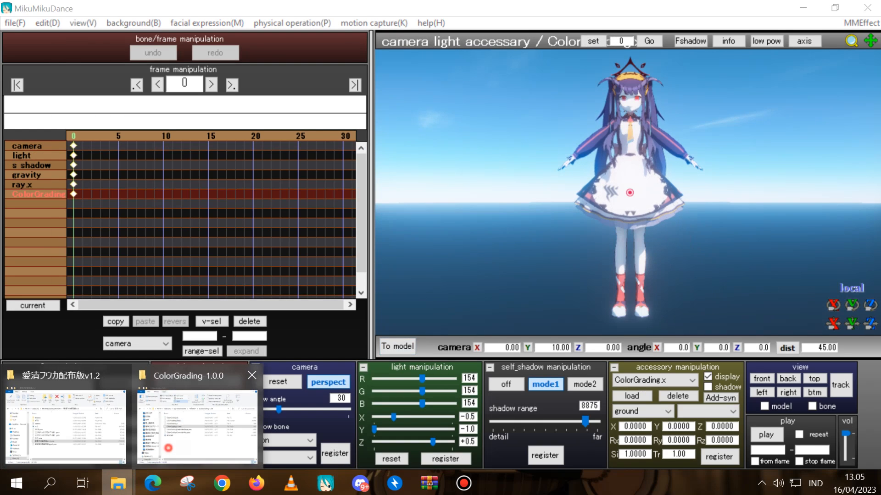
click(314, 421)
click(334, 160)
click(228, 381)
double_click(229, 377)
click(216, 265)
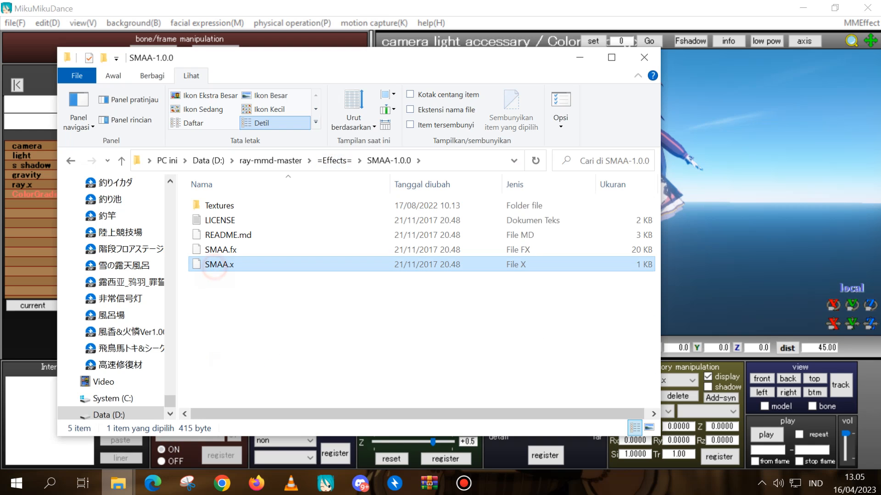
drag(215, 264, 215, 451)
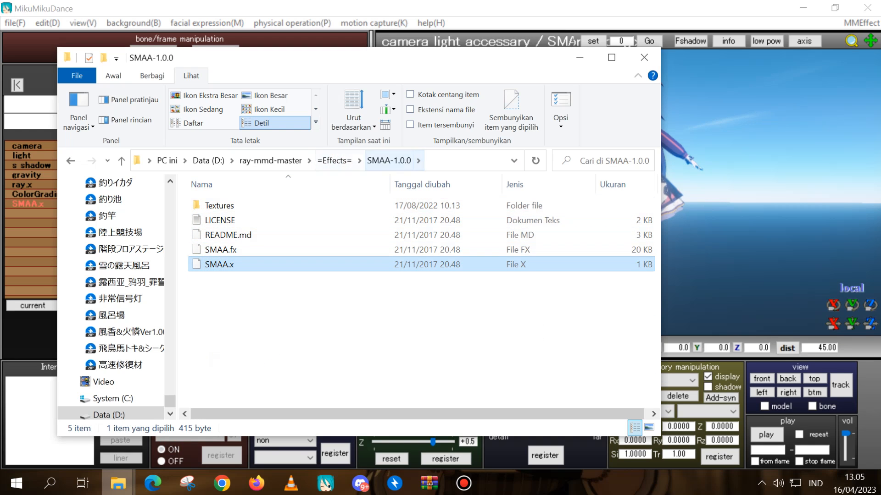
Step: Load PostRimLighting.x from the =Effects= PostRimLighting folder into the scene and register its Tr value at 0.15
click(335, 160)
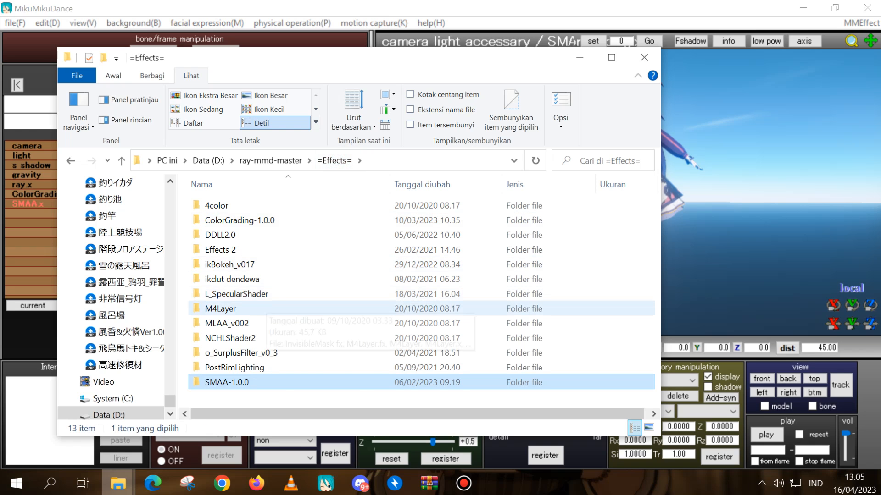
double_click(247, 368)
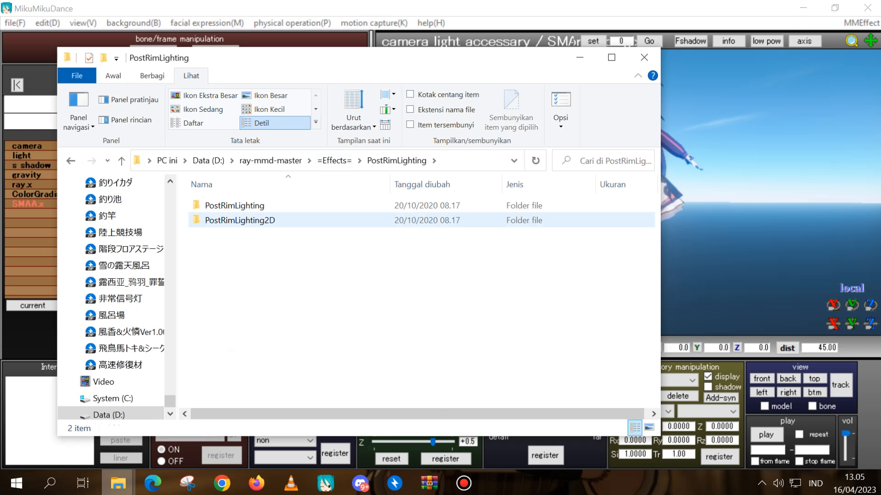
double_click(216, 205)
click(223, 261)
drag(224, 262, 779, 213)
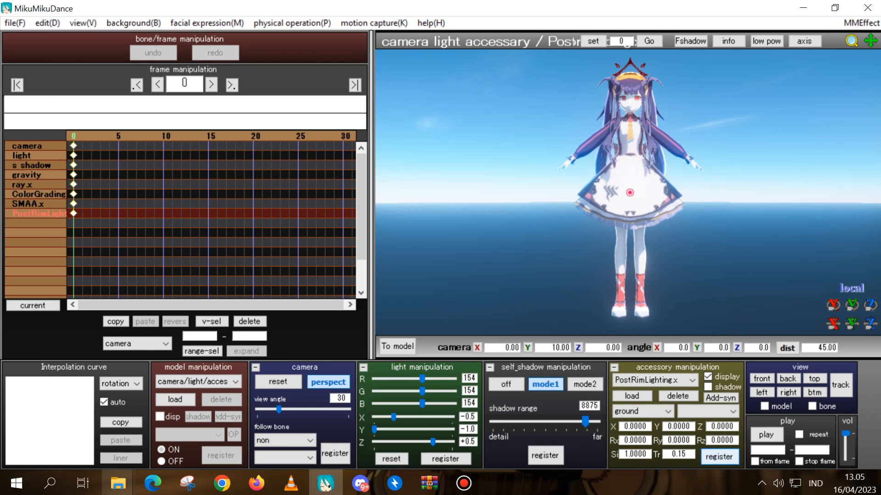
Step: Open the effect mapping and show the PRL_AdditiveRT render target
click(860, 23)
click(733, 35)
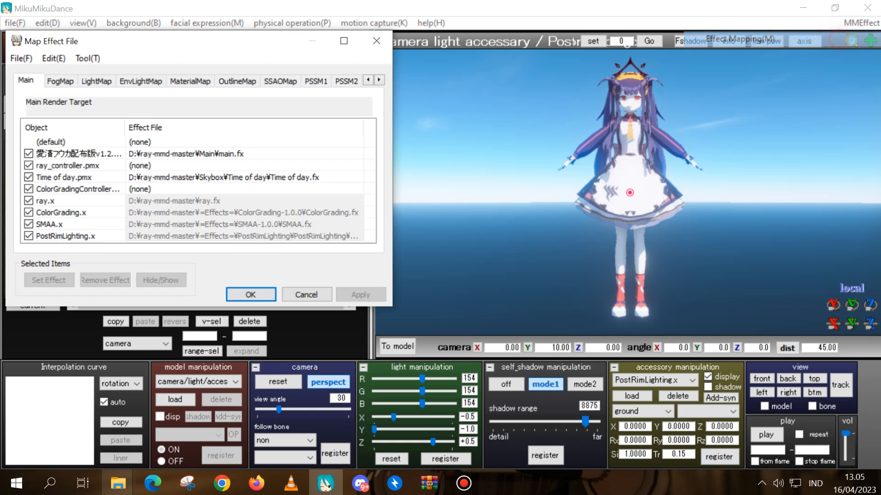
click(379, 80)
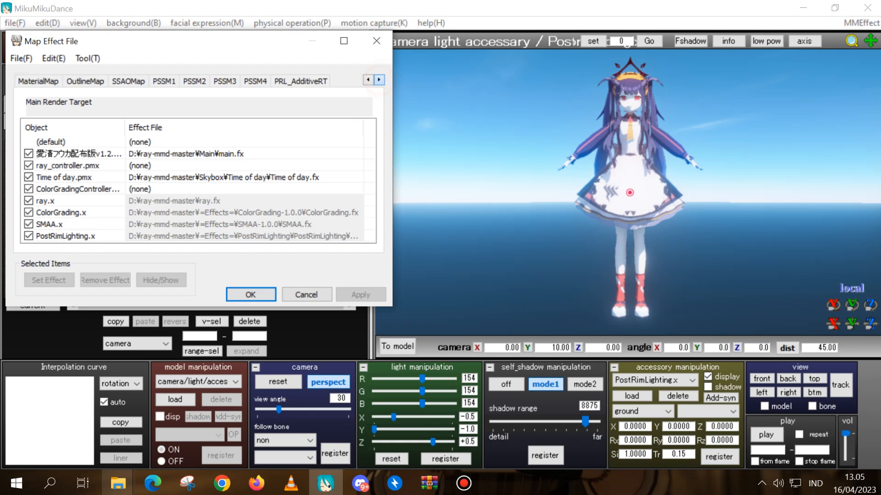
click(308, 80)
Step: Assign the LSP_PT04 noShadow effect from the L_SpecularShader folder to the Fuuka model in PRL_AdditiveRT and apply it
click(75, 154)
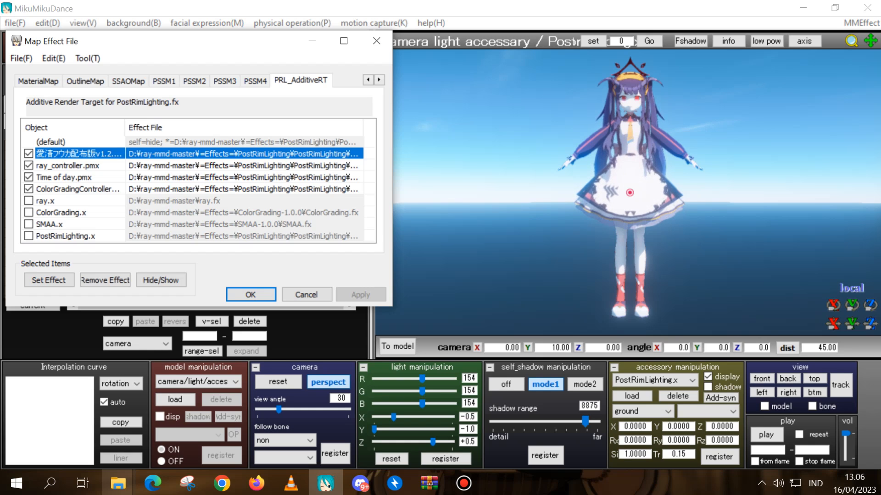
click(48, 280)
click(188, 100)
click(204, 106)
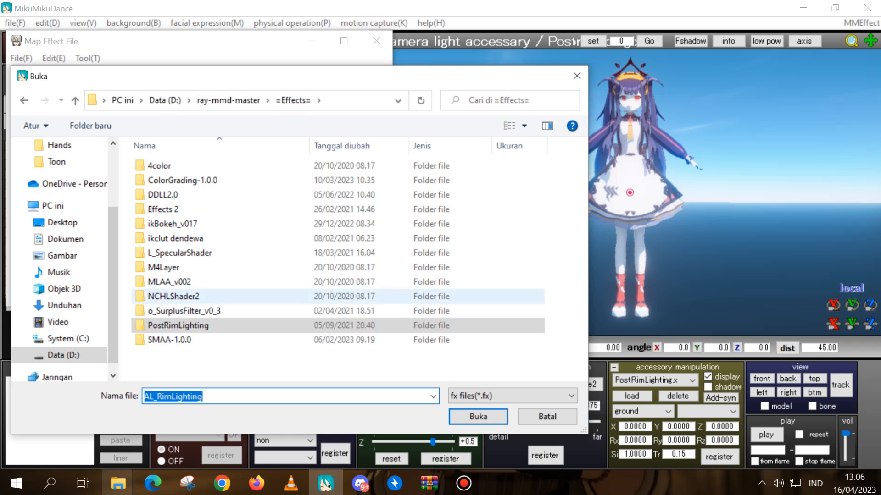
double_click(195, 307)
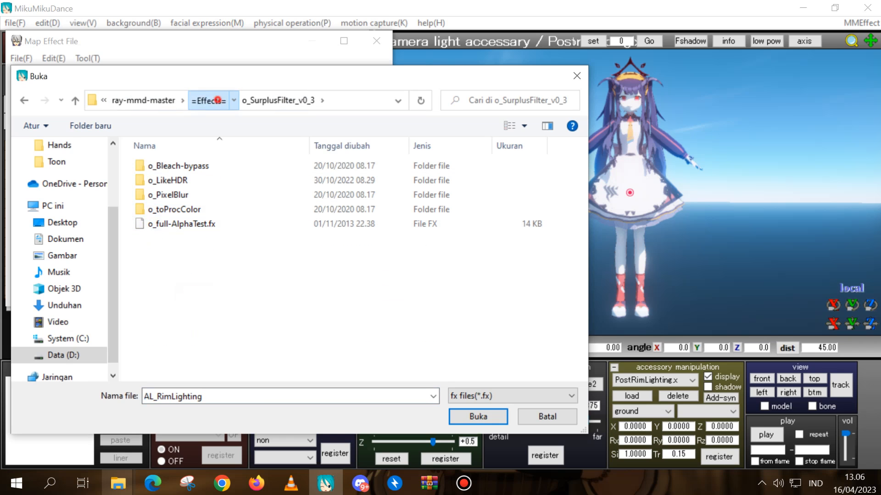
click(208, 100)
double_click(193, 253)
scroll(224, 330, down, 10)
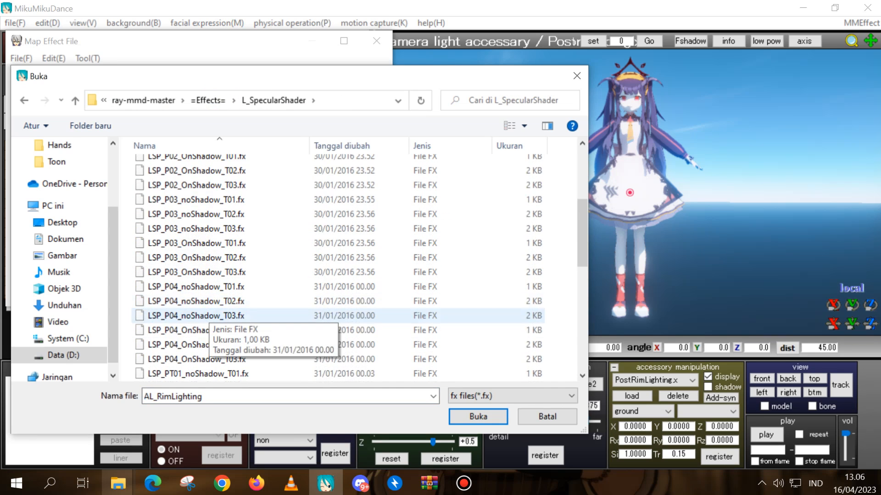
click(223, 330)
double_click(224, 330)
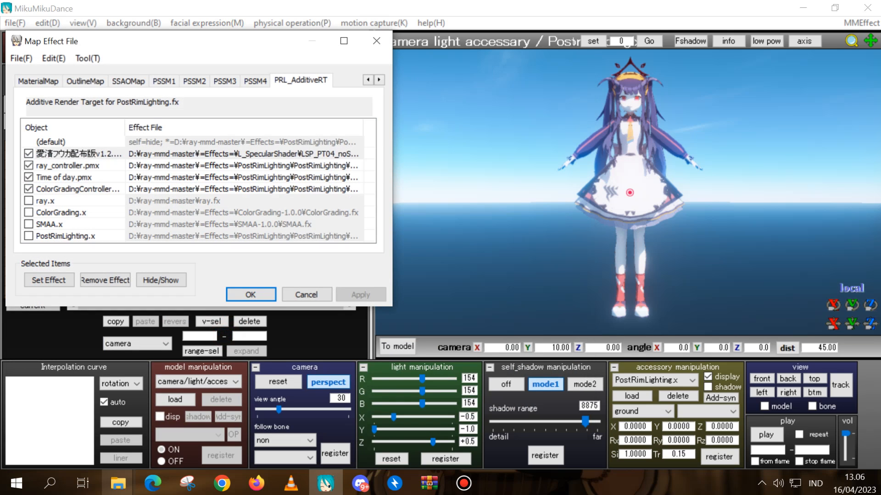
click(348, 296)
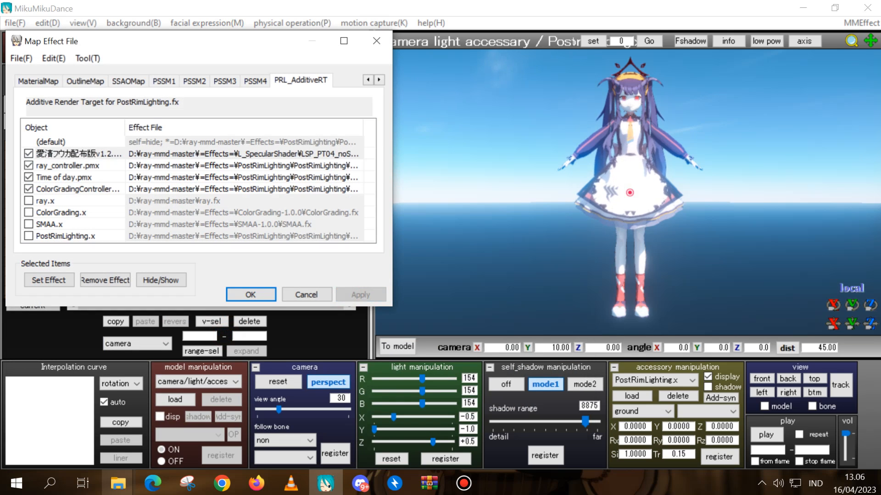
Step: Load o_toPaleProcColor.x from the o_SurplusFilter_v0_3 o_toProcColor folder into the scene and register its Tr value at 0.14
mouse_move(118, 483)
click(230, 403)
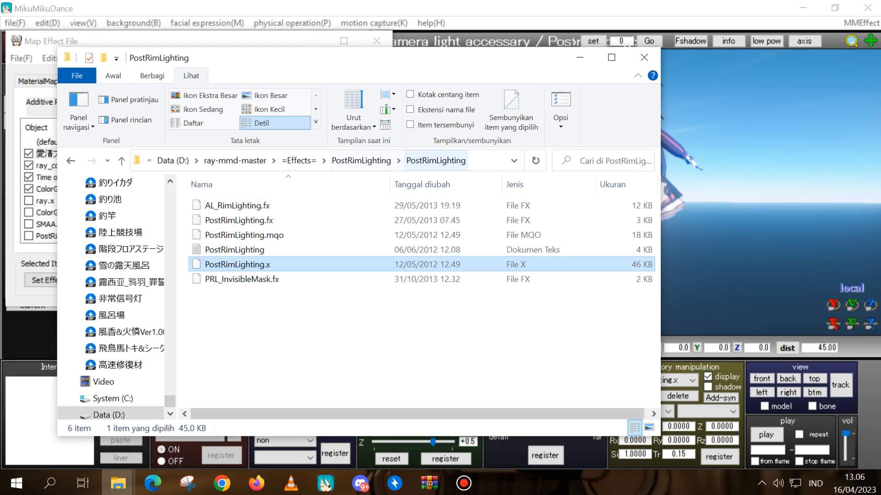
click(299, 161)
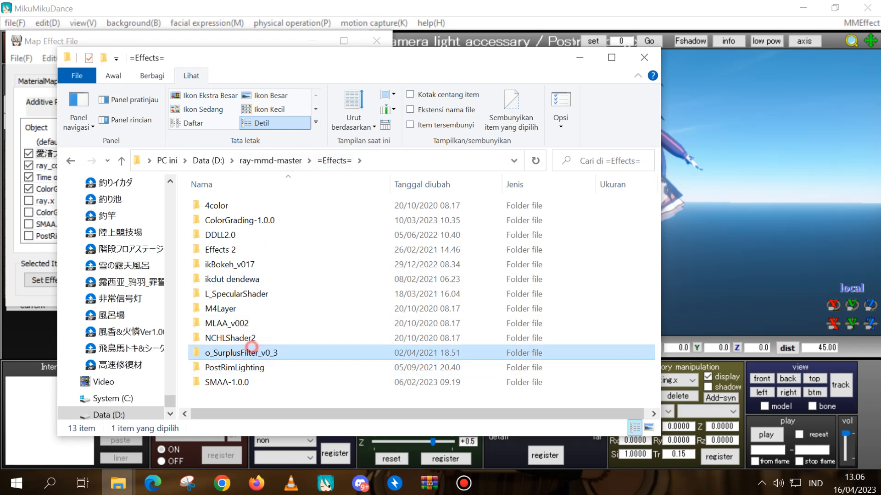
double_click(251, 350)
double_click(252, 250)
click(223, 235)
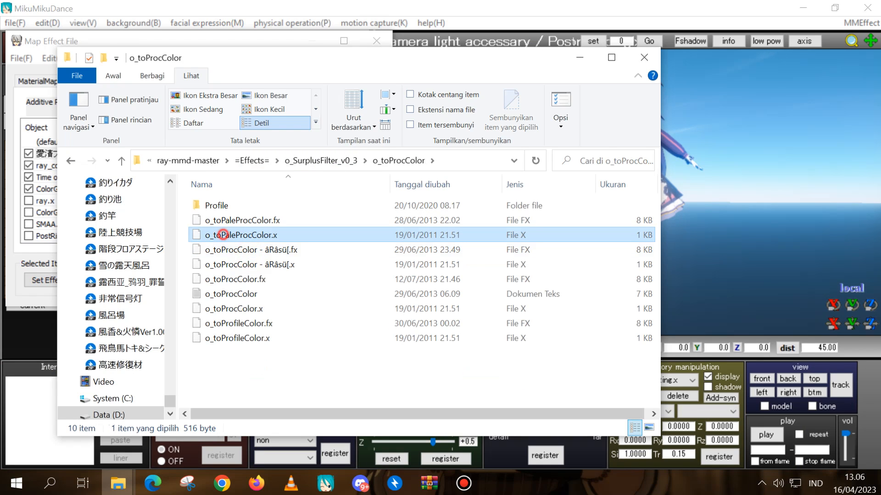
click(682, 454)
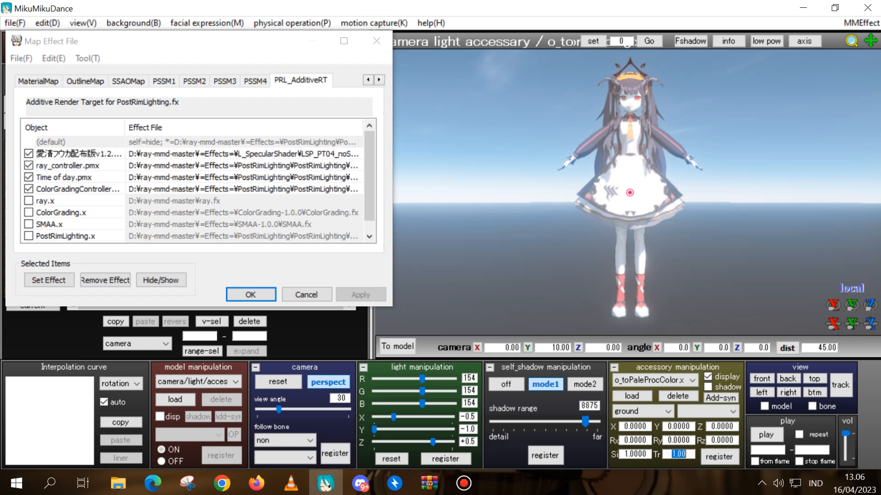
click(711, 458)
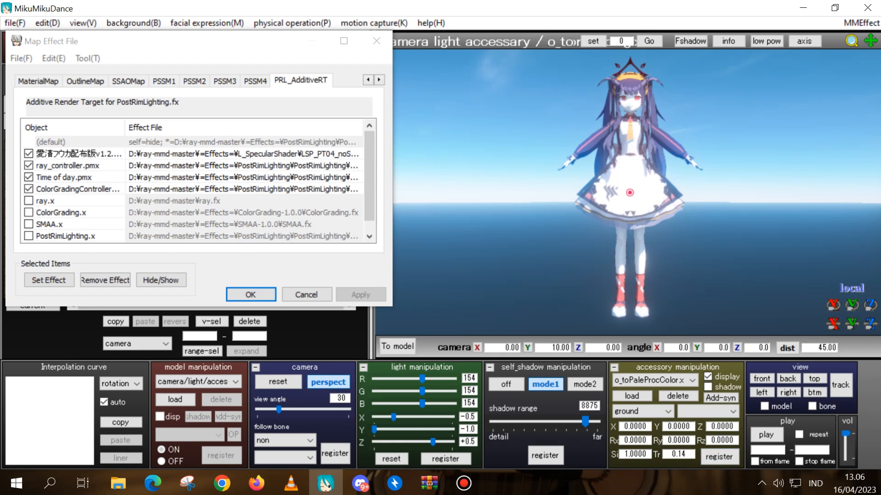
Step: Load o_LikeHDR.x from the o_SurplusFilter_v0_3 o_LikeHDR folder into the scene and register its Tr value at 0.55
click(118, 483)
click(207, 415)
click(367, 161)
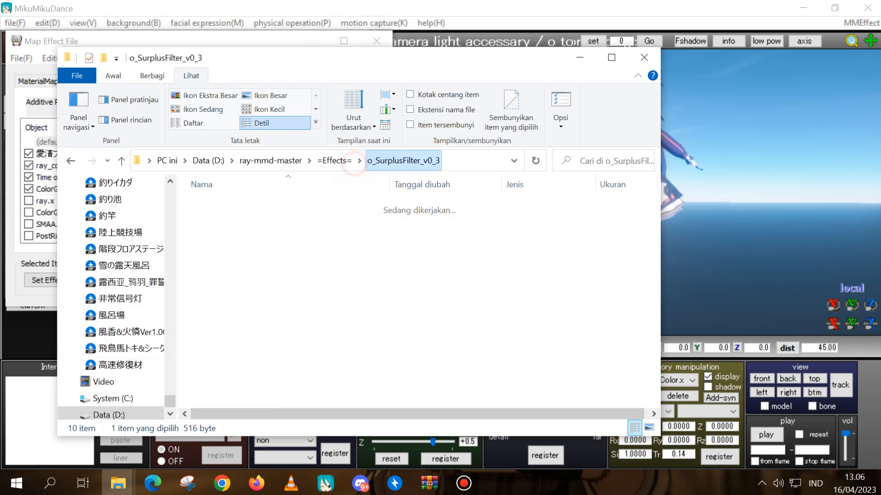
click(200, 224)
double_click(200, 220)
click(208, 234)
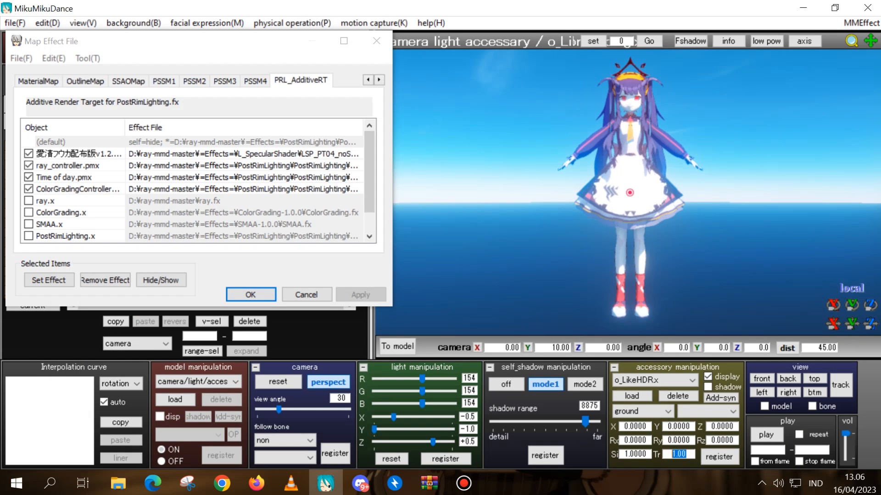
text(0.55)
click(721, 457)
Step: Load SoftLightA.x and SoftLightB.x from the =Effects= NCHLShader2 folder into the scene
click(118, 484)
click(194, 420)
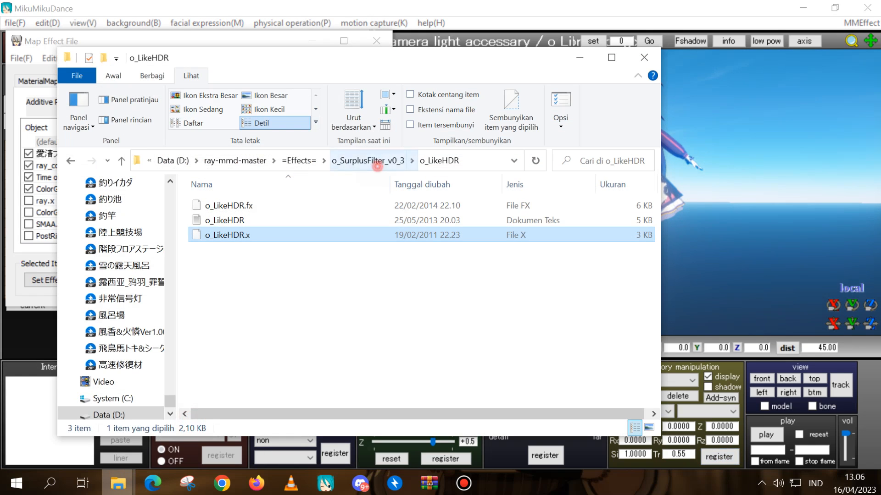
click(368, 161)
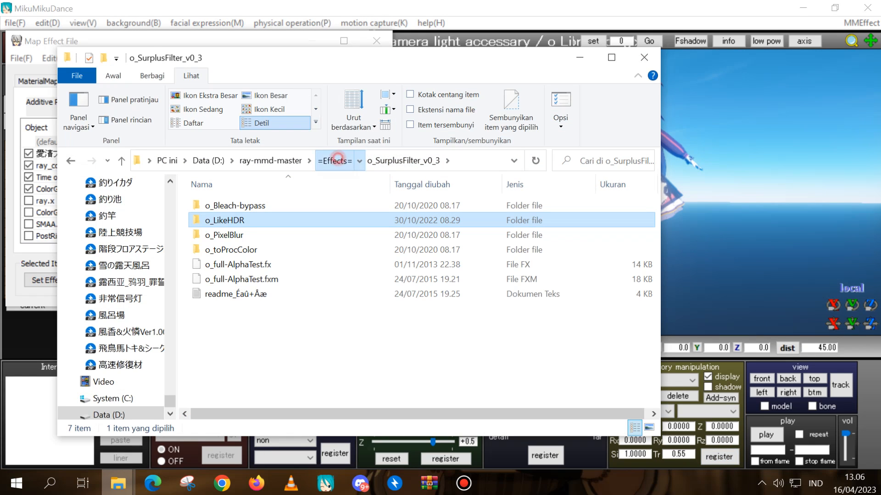
click(334, 160)
click(251, 335)
double_click(251, 335)
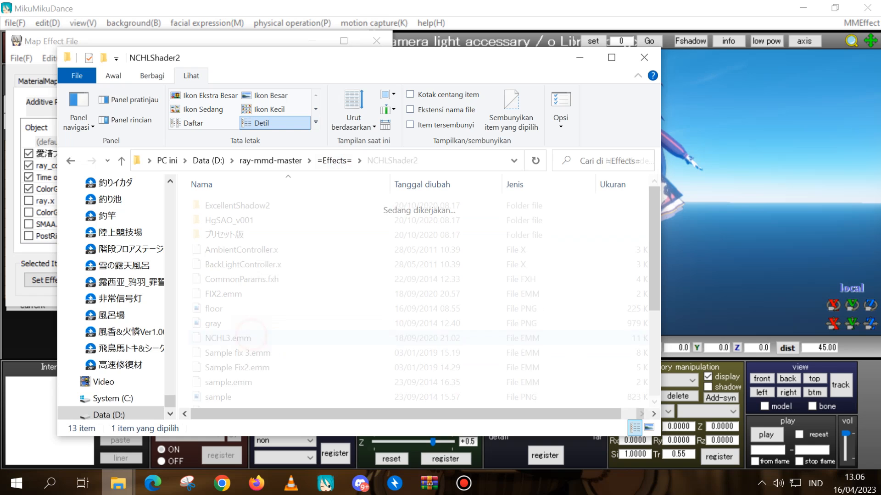
scroll(275, 348, down, 3)
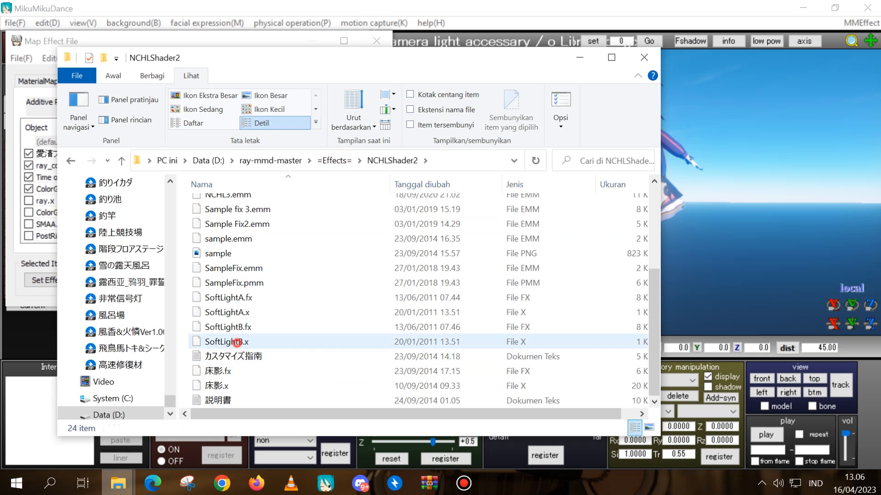
click(234, 341)
ctrl+click(230, 312)
drag(229, 312, 734, 229)
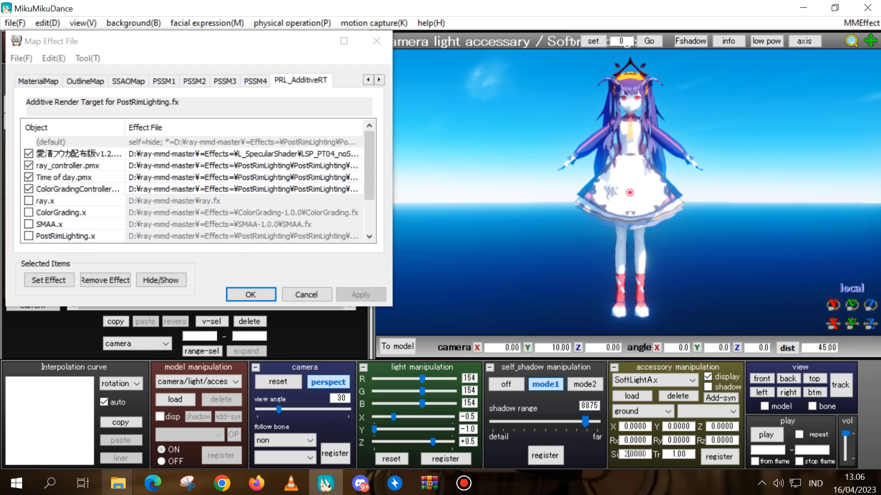
Step: Register an Si value of 2.0 for SoftLightA.x and 3.0 for SoftLightB.x
click(716, 457)
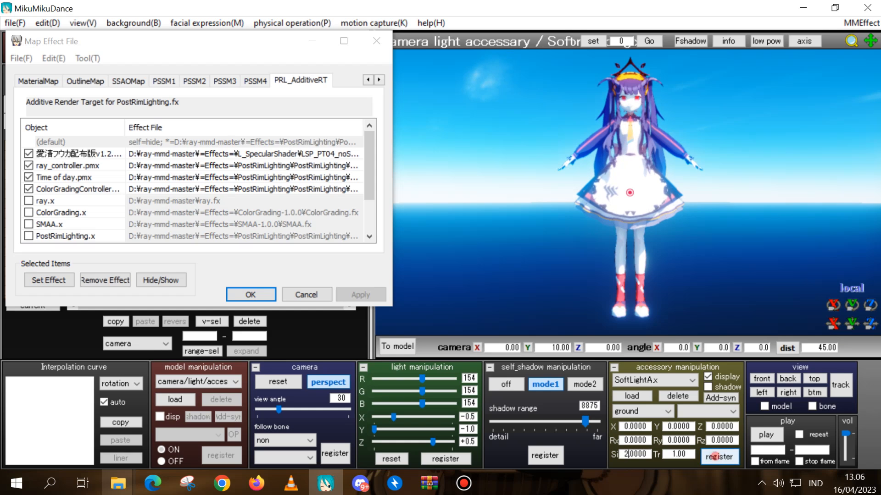
click(648, 380)
click(629, 450)
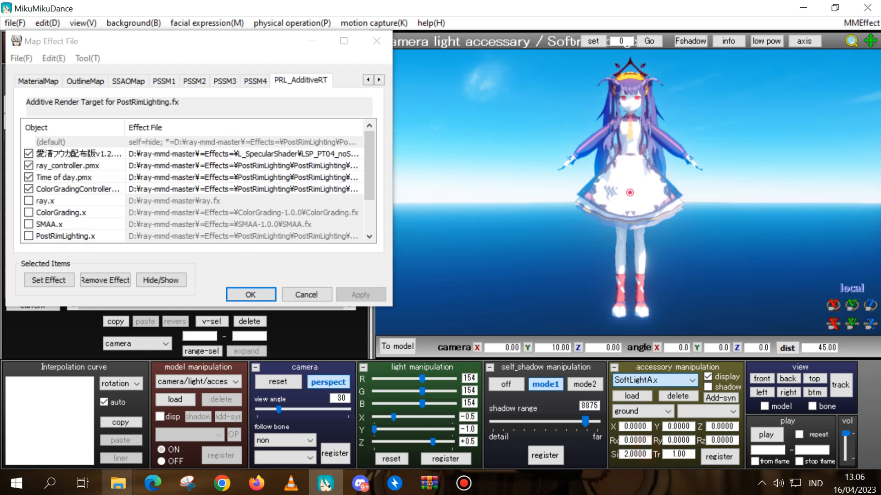
click(719, 457)
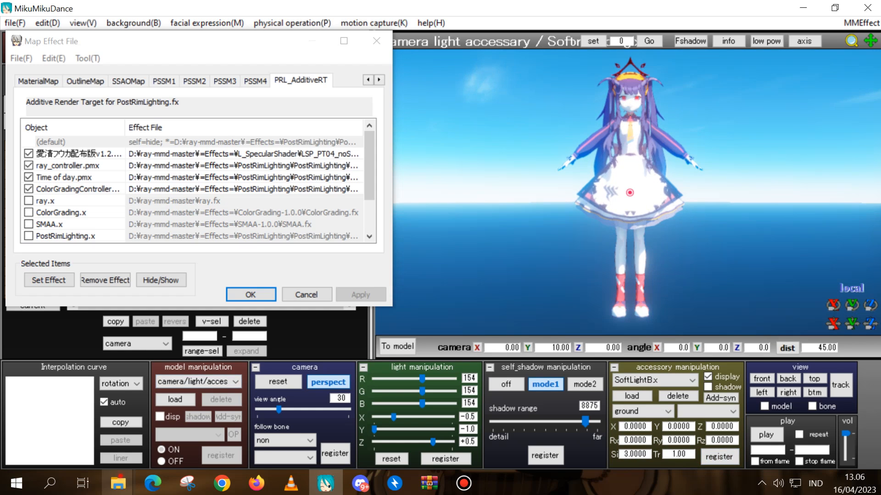
Step: Load M4Layer.x from the =Effects= M4Layer folder into the scene and register its Tr value at 0.10
click(118, 483)
click(180, 427)
click(338, 162)
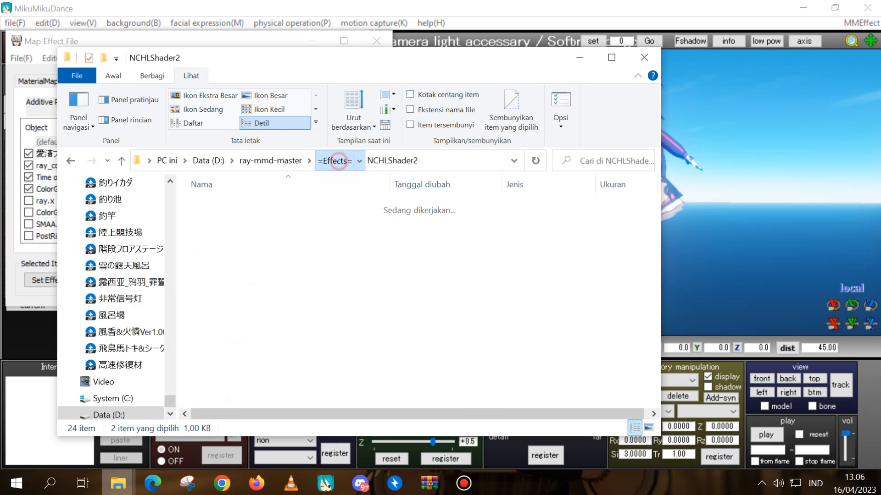
click(253, 308)
key(Return)
click(220, 250)
drag(219, 250, 715, 225)
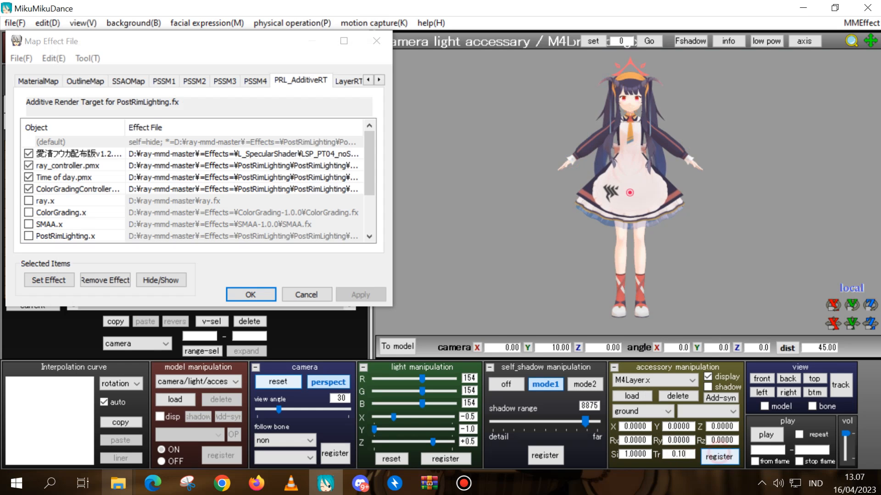
Step: Load MLAA.x from the =Effects= MLAA_v002 folder into the scene
mouse_move(118, 483)
click(198, 427)
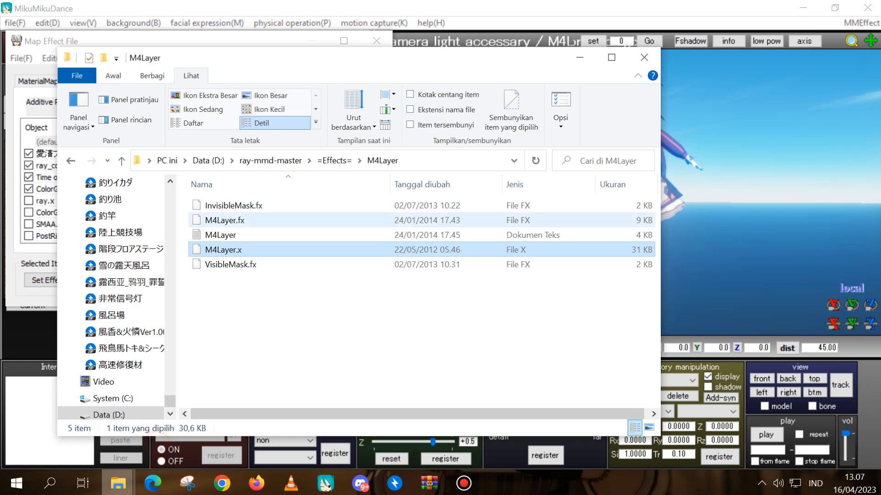
click(338, 153)
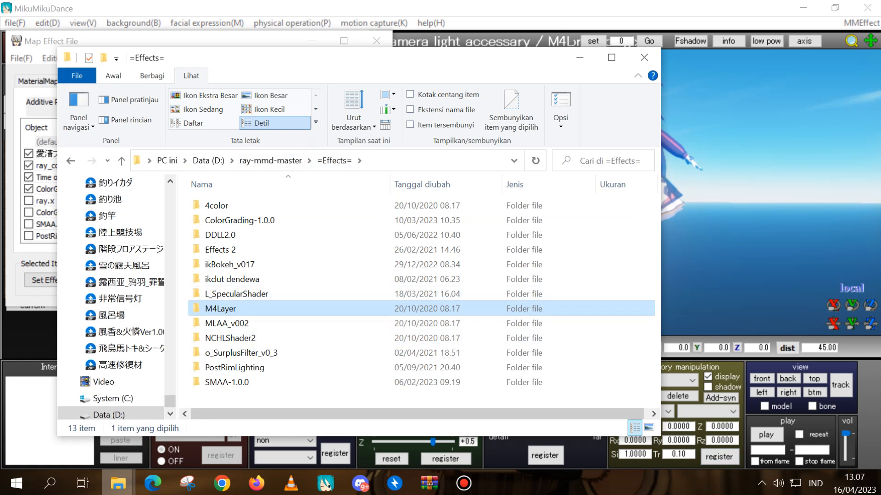
double_click(255, 324)
click(212, 215)
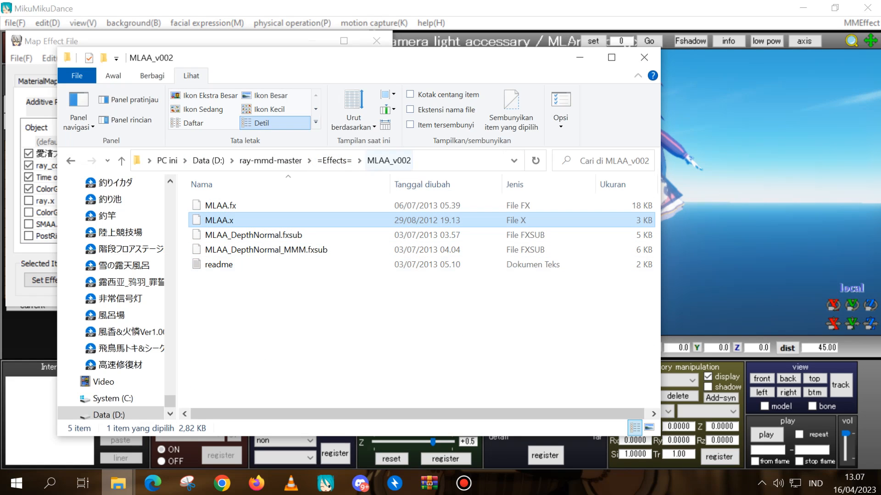
Step: Load 4color.x from the =Effects= 4color folder into the scene and set its Tr value to 0.04
click(334, 160)
double_click(222, 205)
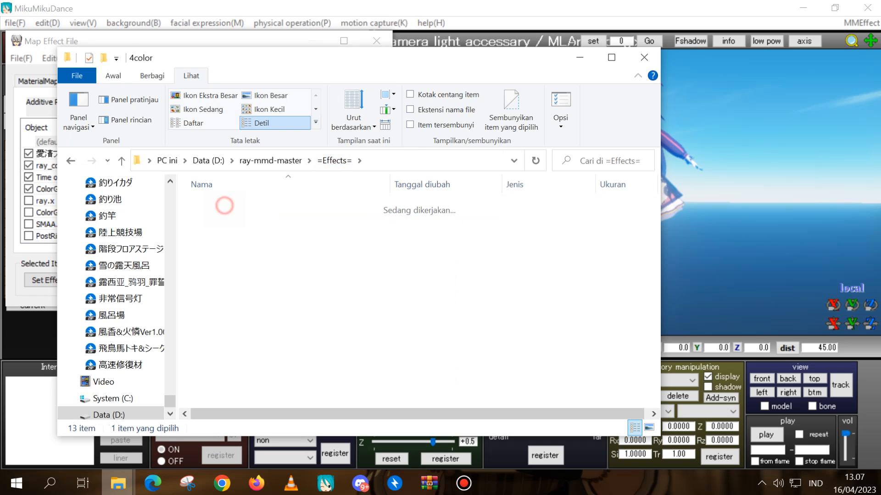
click(225, 266)
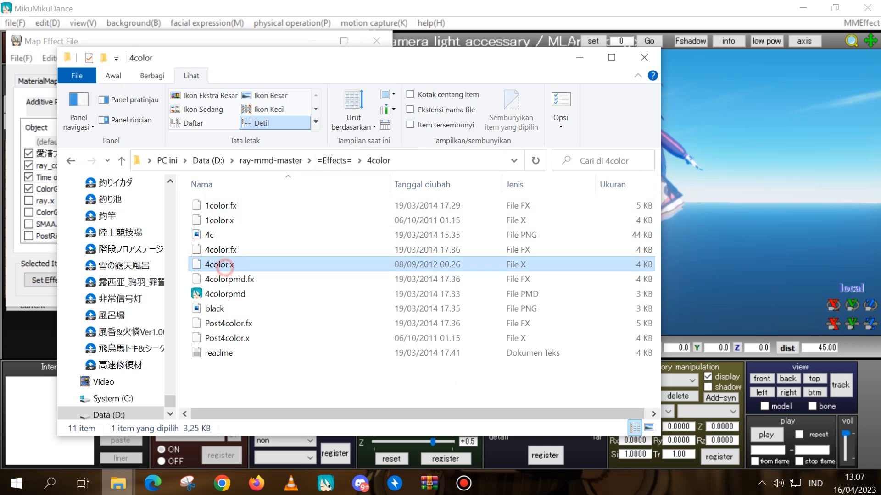
drag(225, 265, 743, 197)
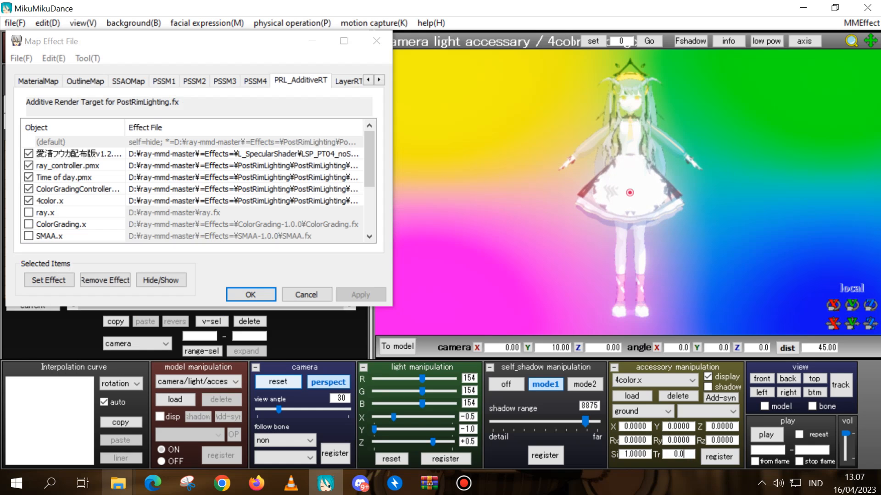
key(Return)
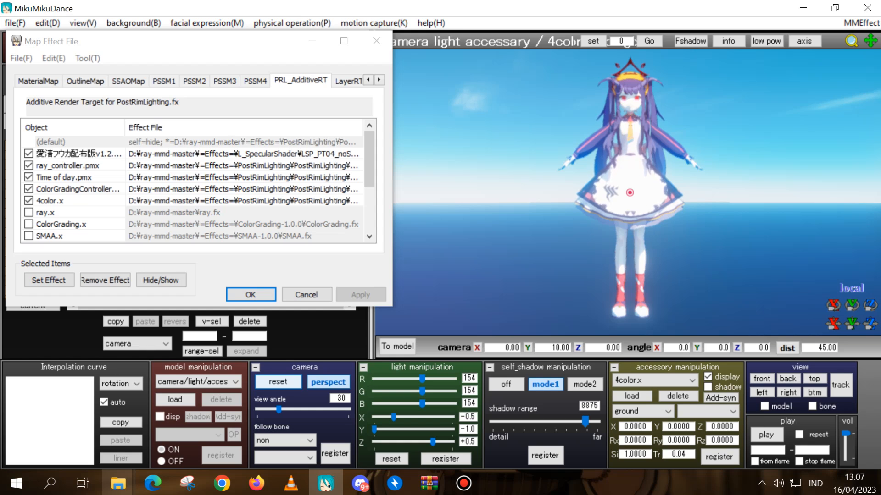
Step: Load ikClut.x from the =Effects= DDLL2.0 RGB DD_Color folder into the scene and close the effect mapping without changes
click(118, 483)
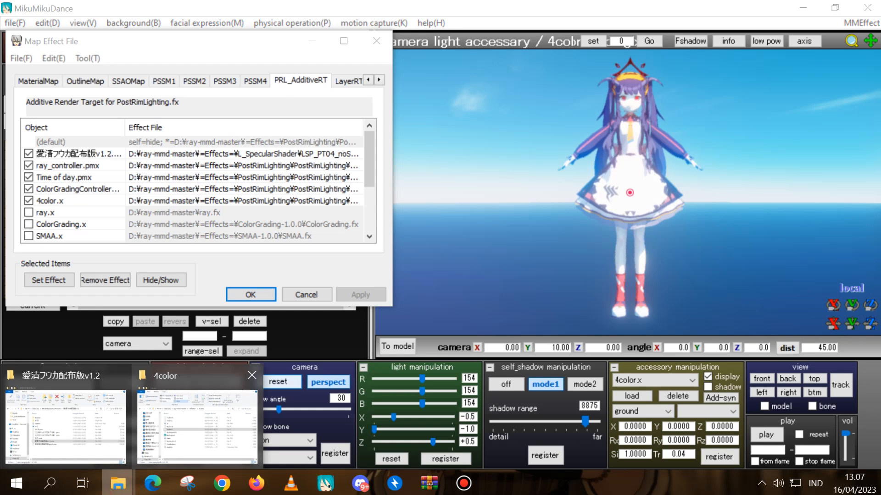
click(167, 442)
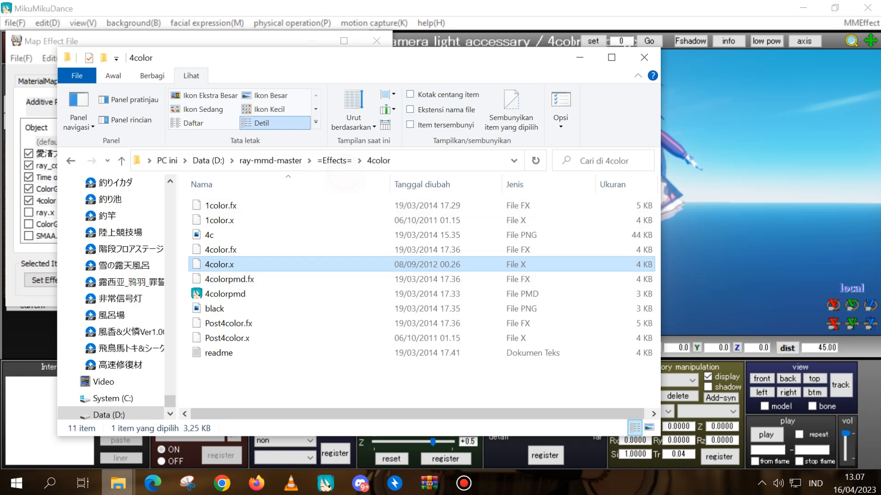
click(333, 161)
click(235, 230)
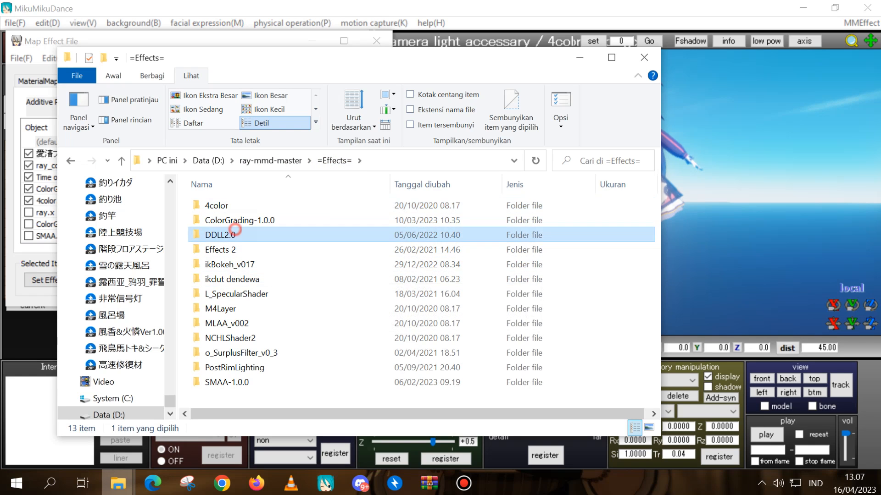
double_click(236, 230)
double_click(276, 220)
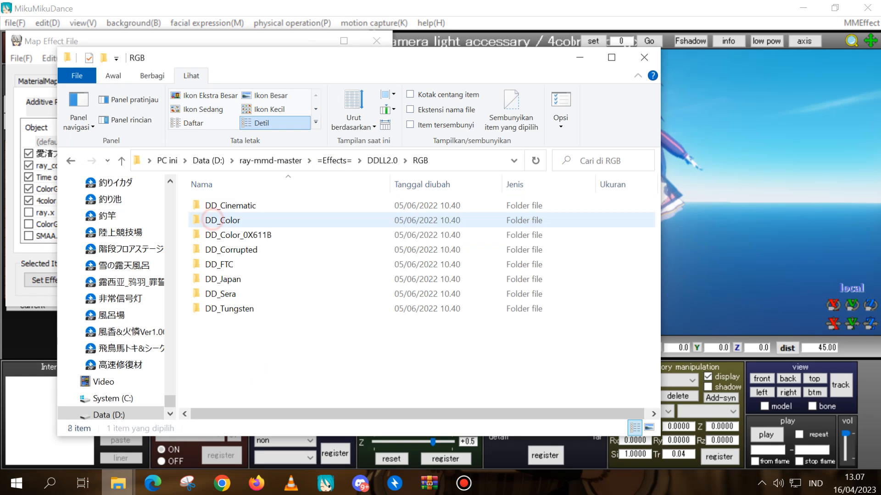
double_click(229, 221)
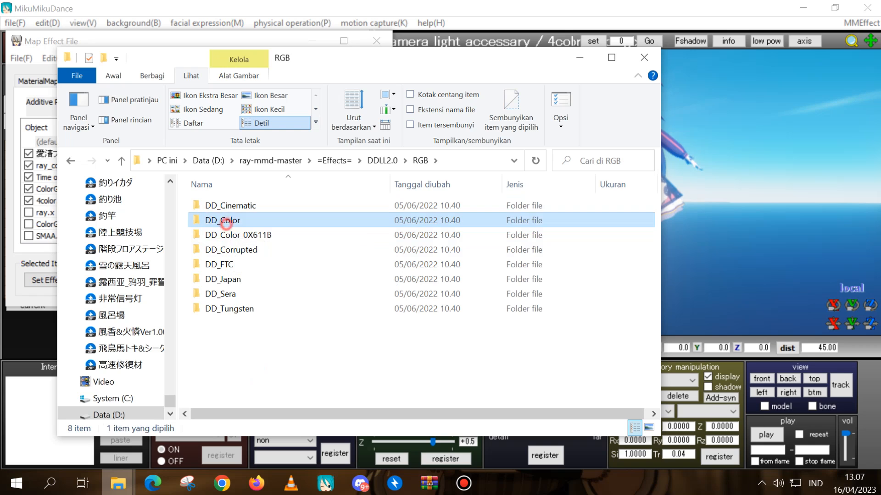
click(454, 237)
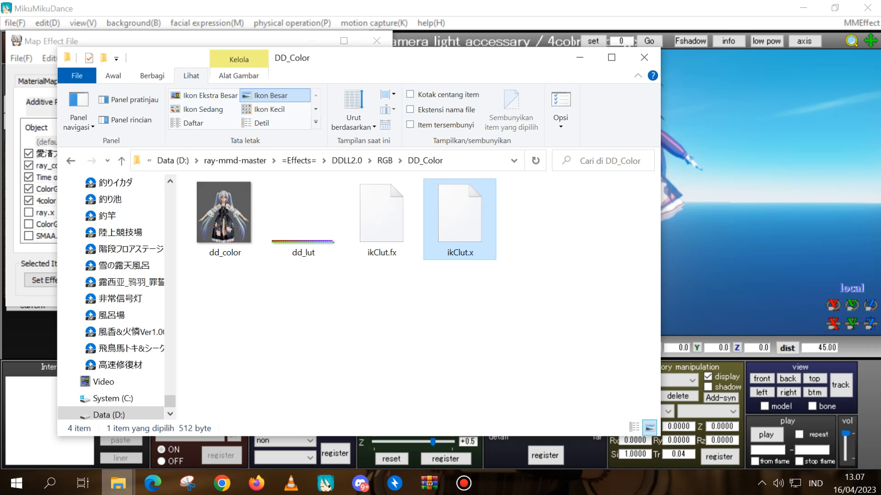
drag(454, 237, 716, 230)
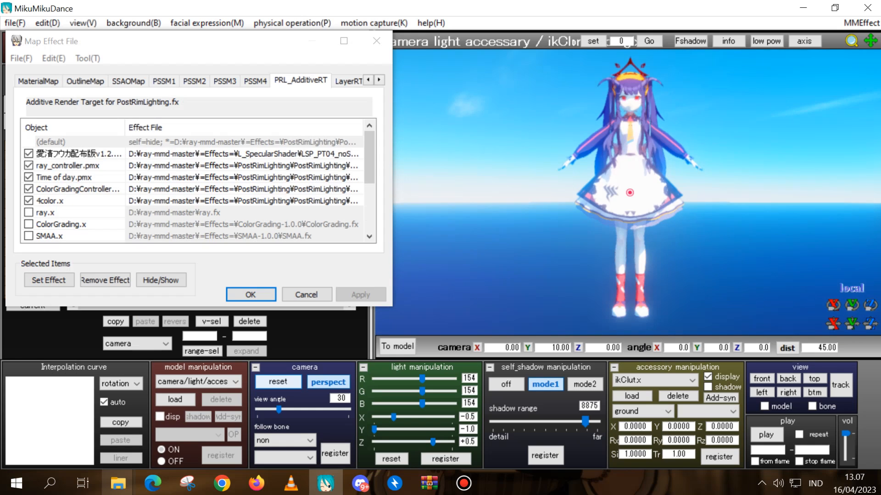
click(308, 295)
Step: Register a light colour with R 255 and G 205, check it close up on the model's face, and reset the camera
click(449, 391)
click(449, 379)
click(449, 379)
click(451, 461)
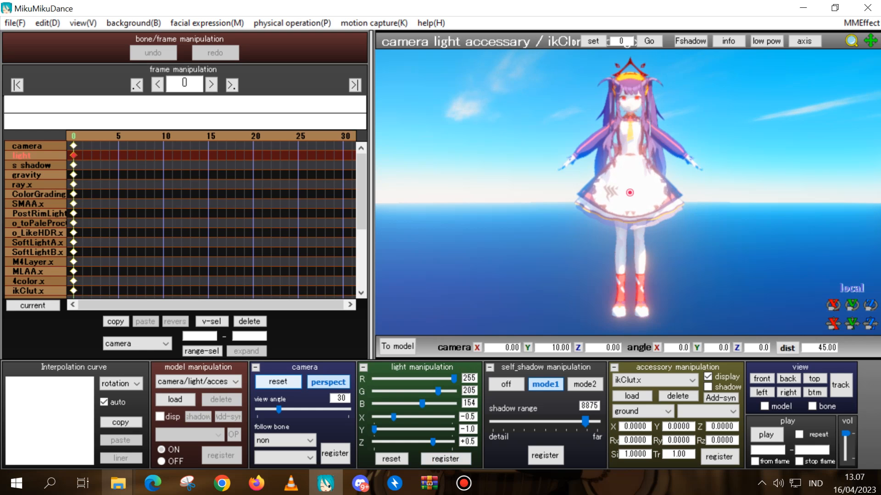
scroll(630, 193, up, 8)
middle_drag(630, 193, 627, 234)
scroll(630, 192, up, 5)
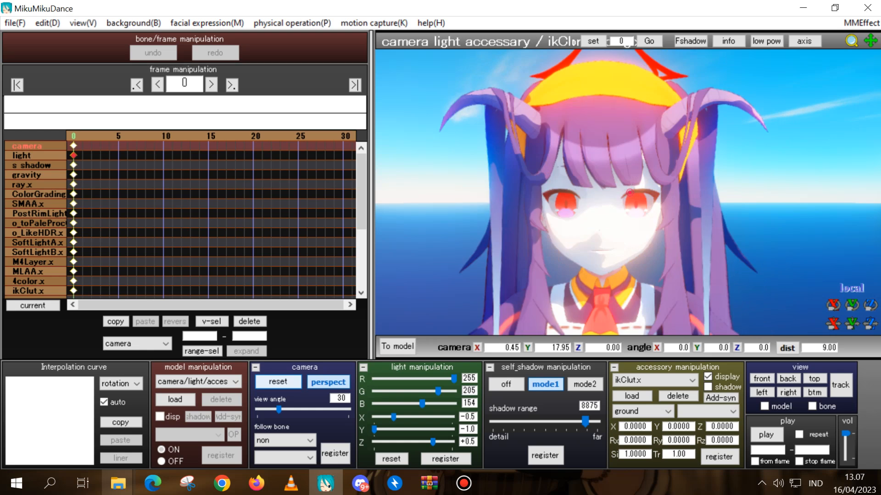
middle_drag(630, 192, 662, 173)
click(278, 381)
Step: Apply the Ray Controller (Time Of Day) GTA Lost And Damned motion from ray-mmd-master's Raycast Set folder to ray_controller
click(108, 473)
click(187, 419)
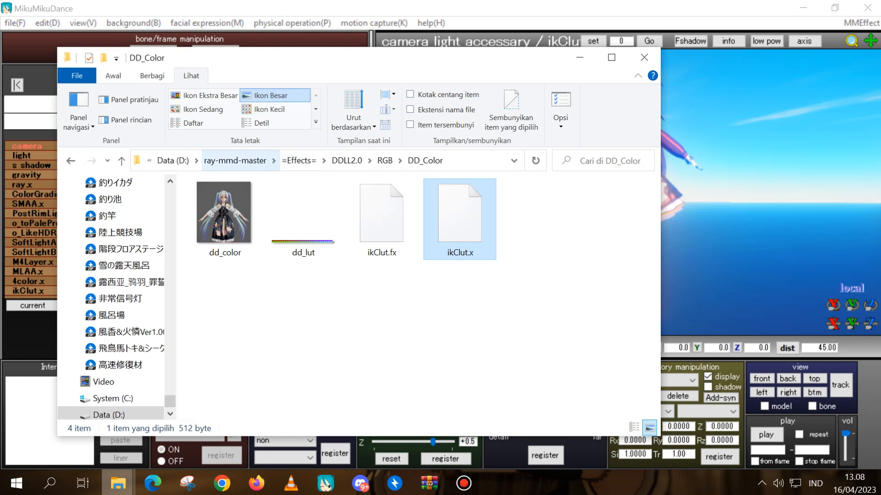
click(234, 160)
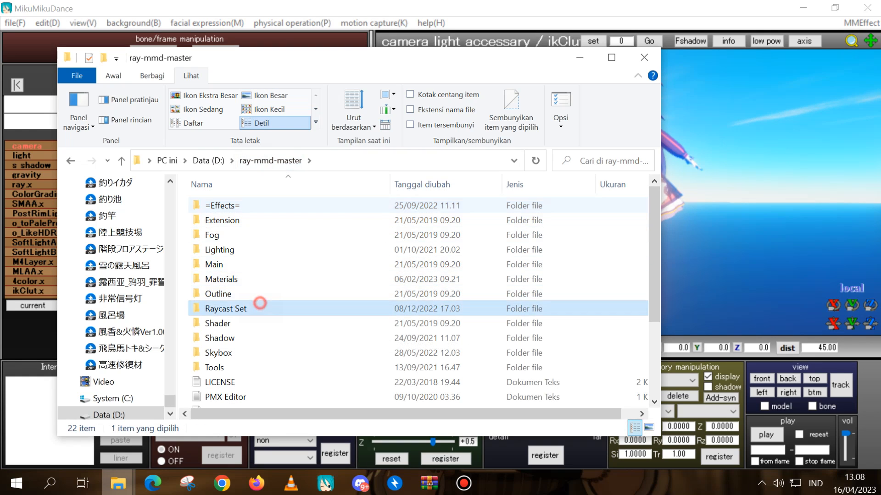
double_click(255, 305)
click(118, 483)
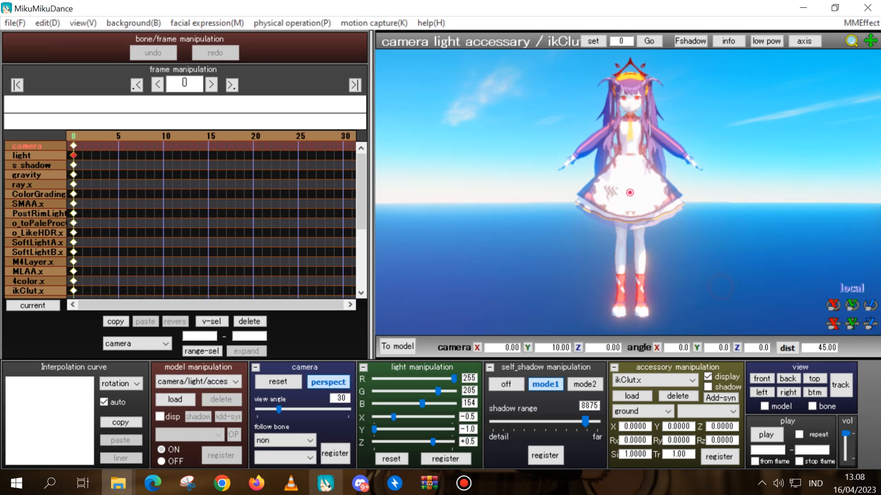
click(199, 382)
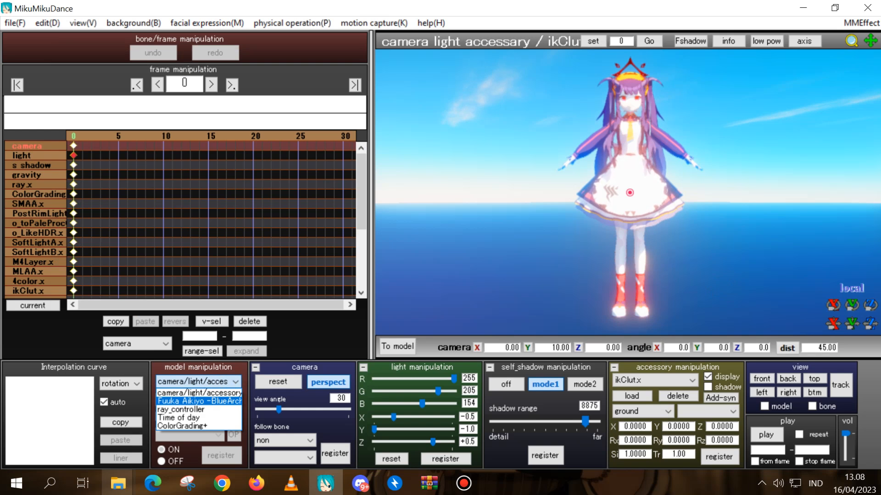
click(181, 409)
mouse_move(118, 483)
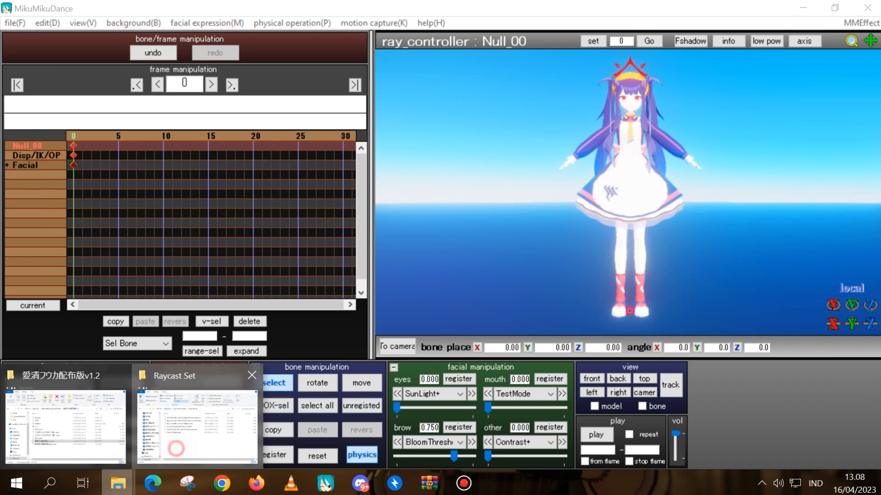
click(176, 449)
click(278, 220)
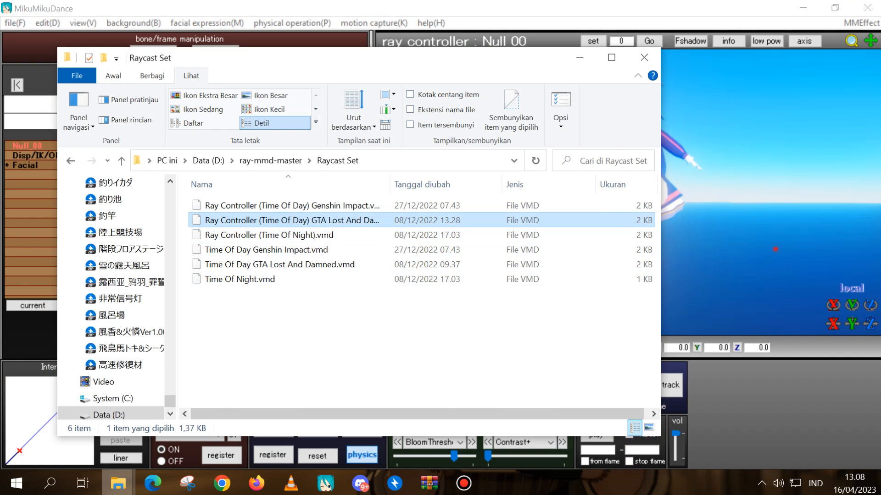
drag(277, 220, 775, 250)
Step: Apply Time Of Day GTA Lost And Damned.vmd from the Raycast Set folder to the Time of day model
click(197, 382)
click(177, 415)
mouse_move(118, 483)
click(197, 424)
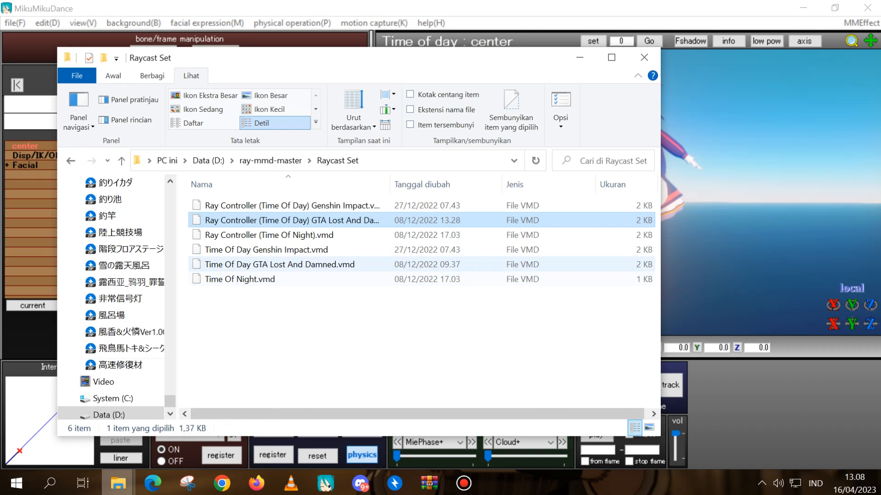
click(244, 261)
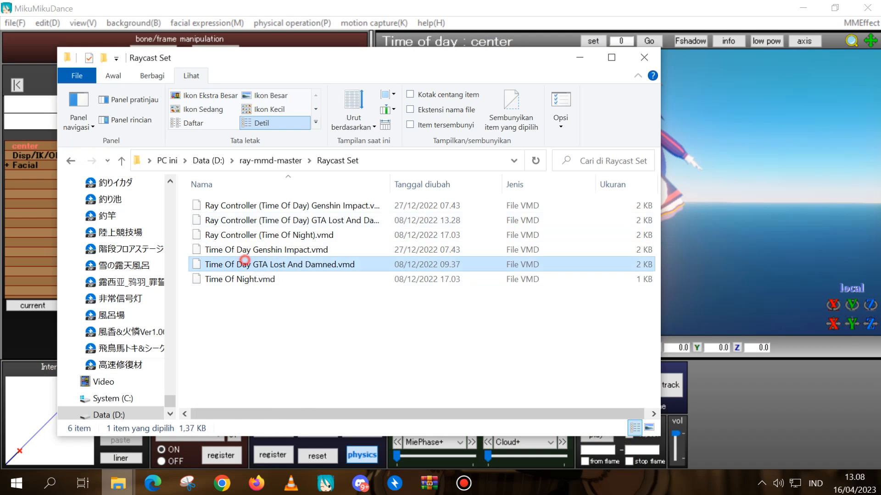
drag(250, 264, 730, 220)
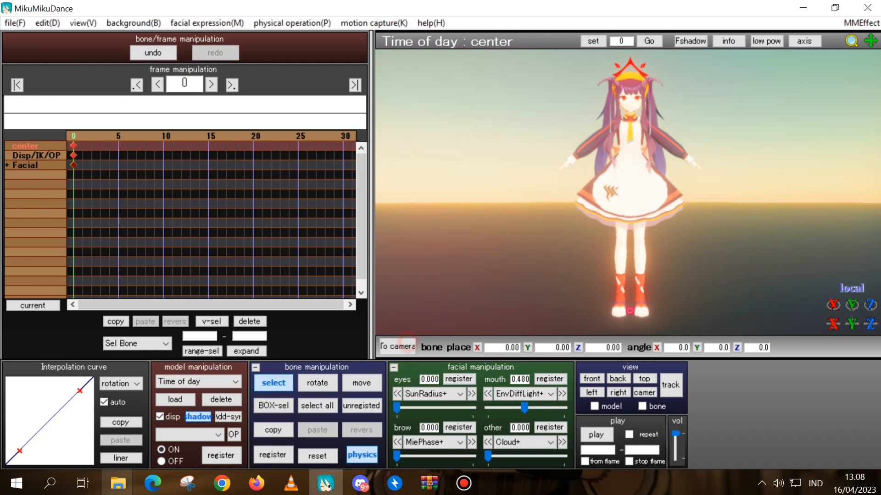
Step: Switch to camera editing and examine the model and sky close up from a low angle
click(405, 345)
scroll(629, 193, down, 1)
middle_drag(629, 193, 643, 207)
scroll(644, 207, down, 1)
right_drag(643, 206, 649, 175)
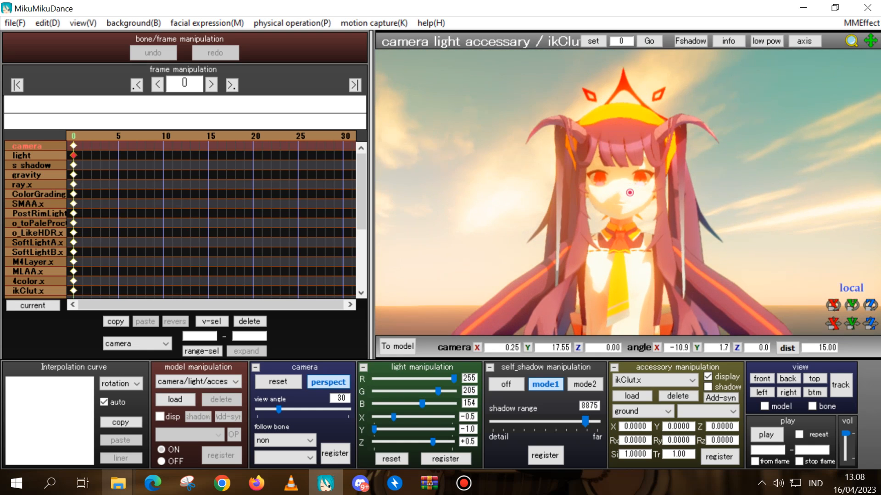
click(398, 347)
click(398, 347)
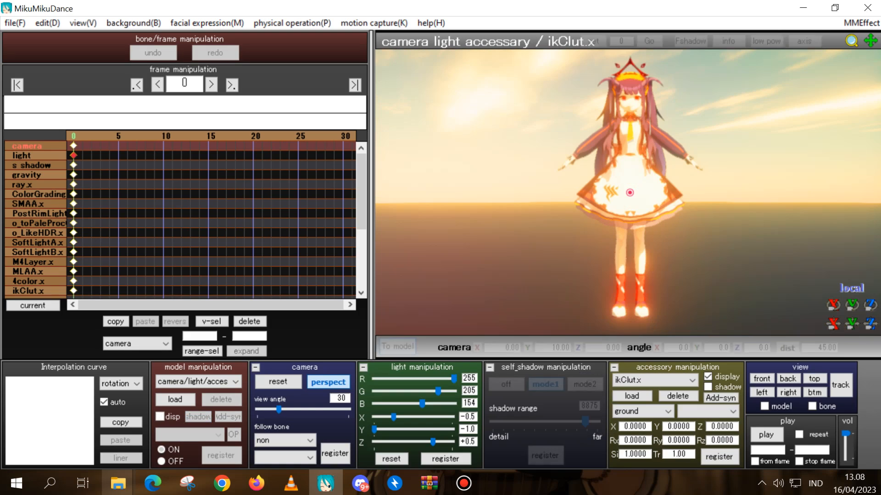